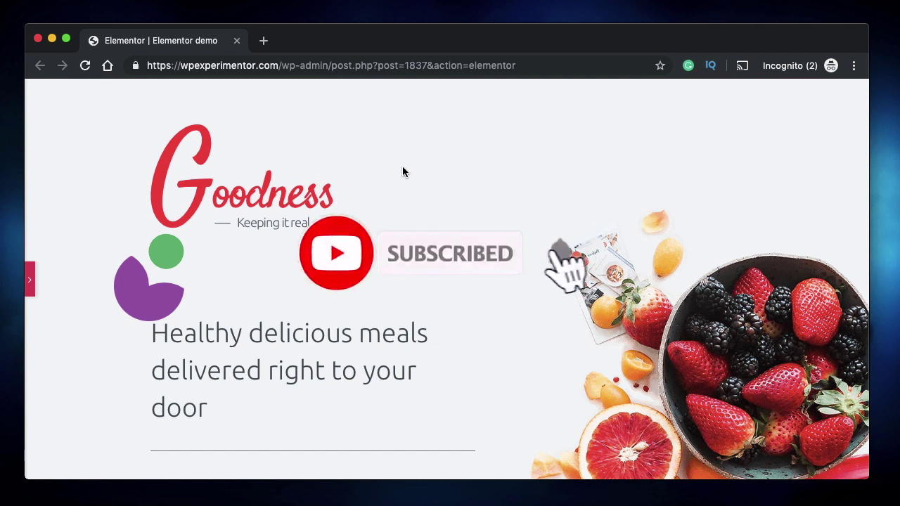
# Bring the browser window with the Goodness landing page in Elementor back into focus.
pyautogui.click(320, 138)
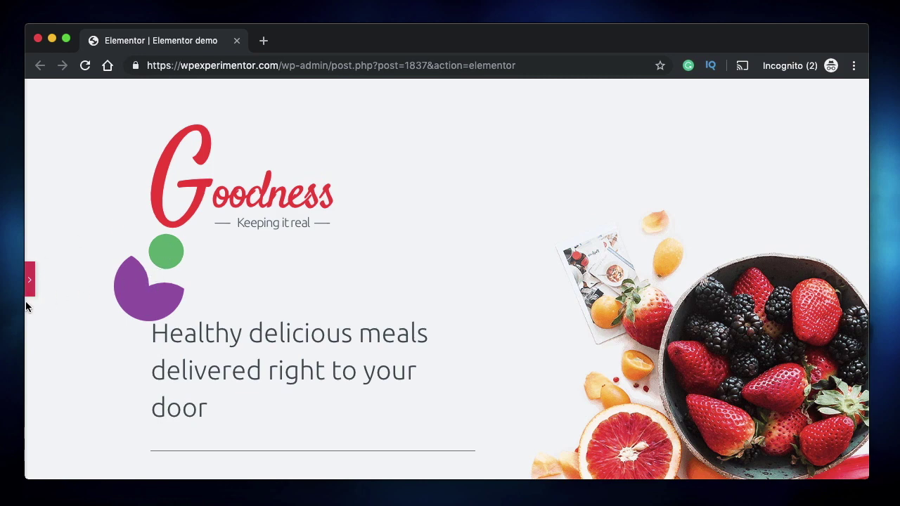
pyautogui.click(31, 281)
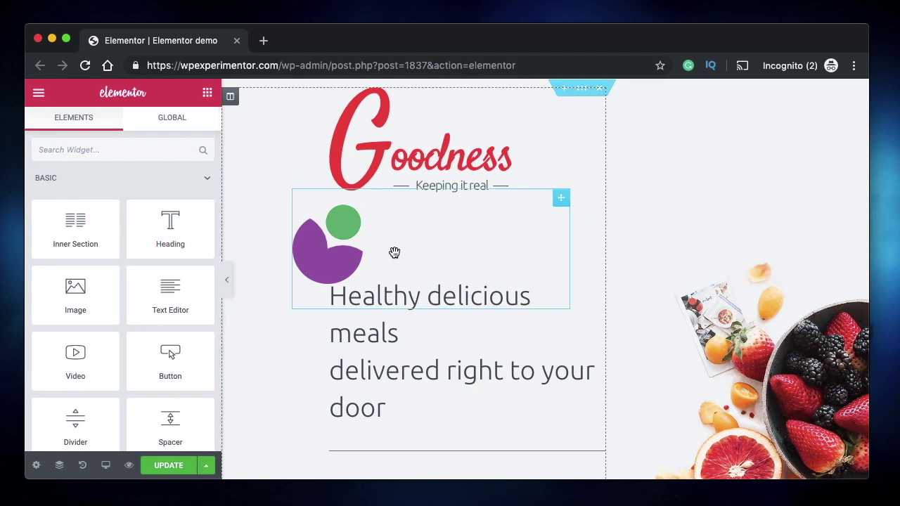
pyautogui.click(355, 229)
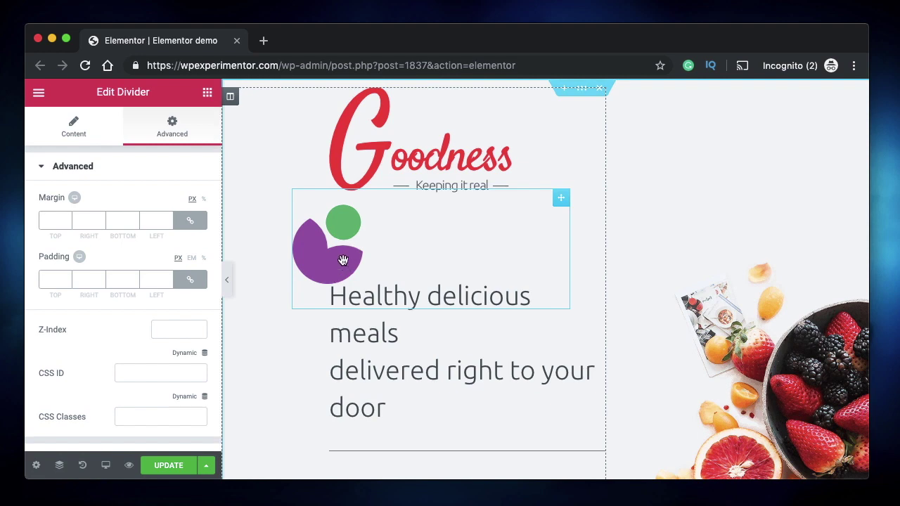
pyautogui.scroll(-10, 340, 274)
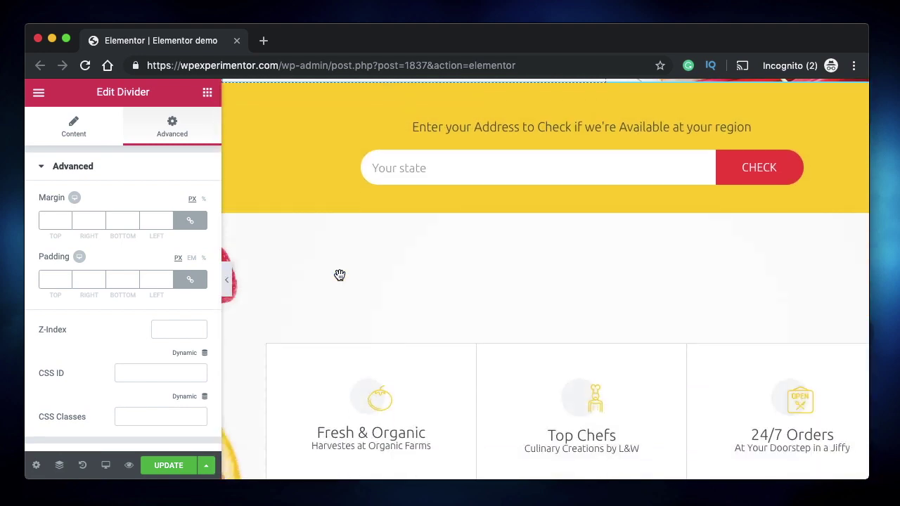
pyautogui.click(228, 281)
pyautogui.scroll(-3, 549, 261)
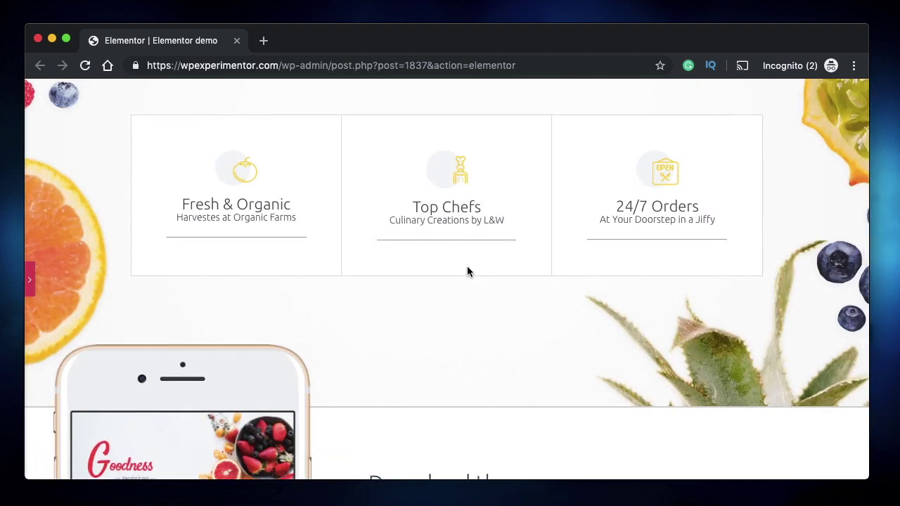
pyautogui.scroll(-1, 393, 264)
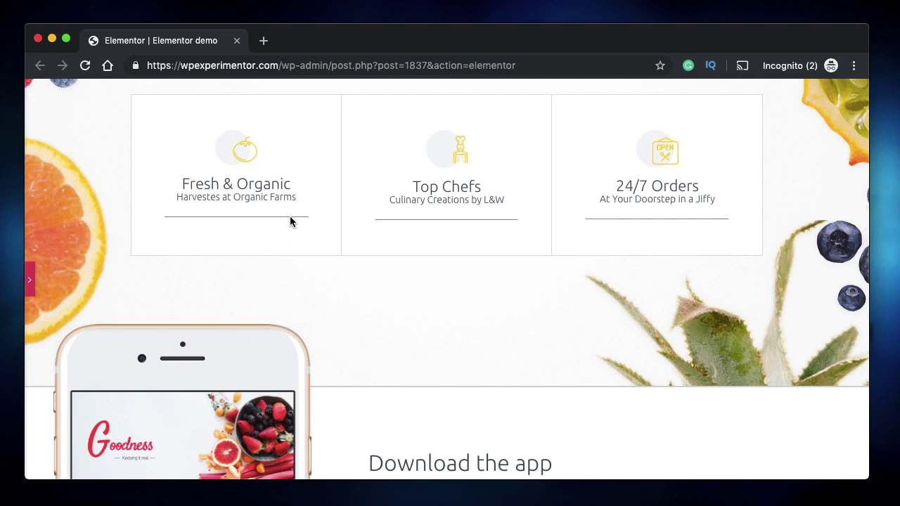
pyautogui.scroll(5, 290, 218)
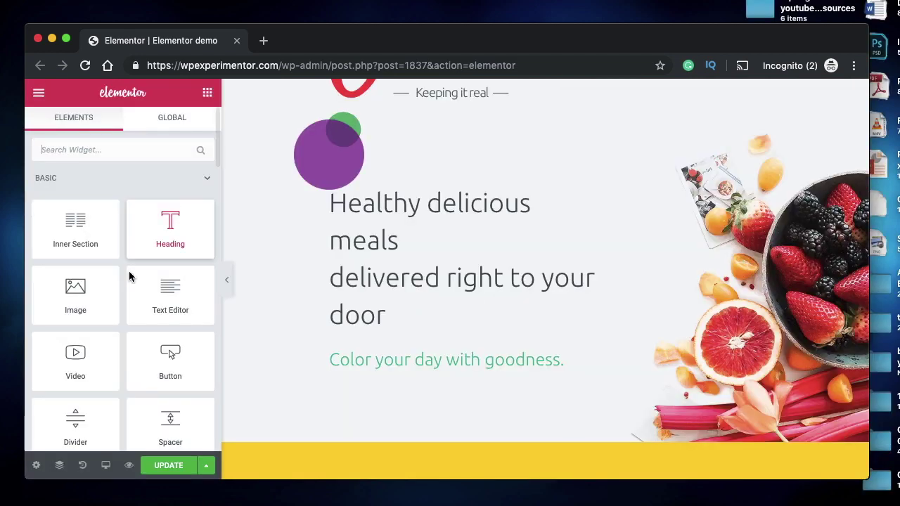
# Place a Divider widget under the tagline and set its weight to 100.
pyautogui.scroll(-2, 100, 384)
pyautogui.moveTo(80, 356); pyautogui.dragTo(420, 371)
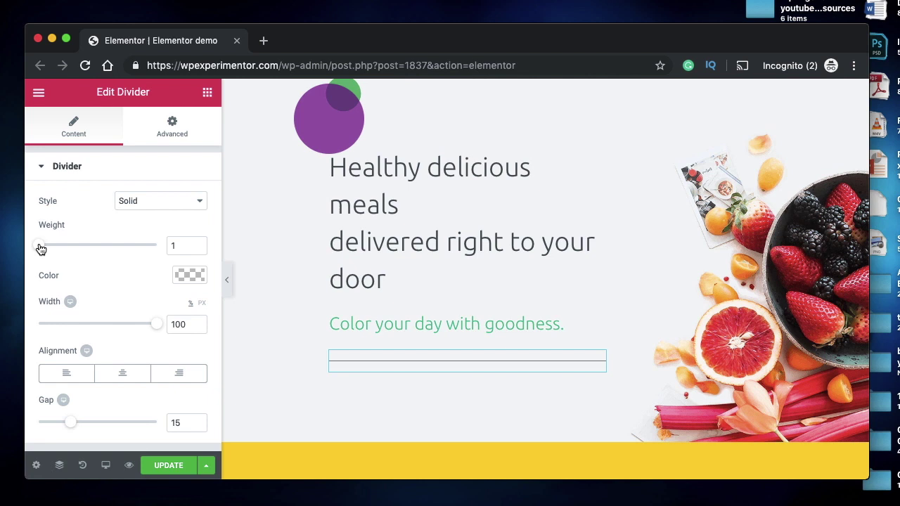
pyautogui.moveTo(40, 247); pyautogui.dragTo(158, 250)
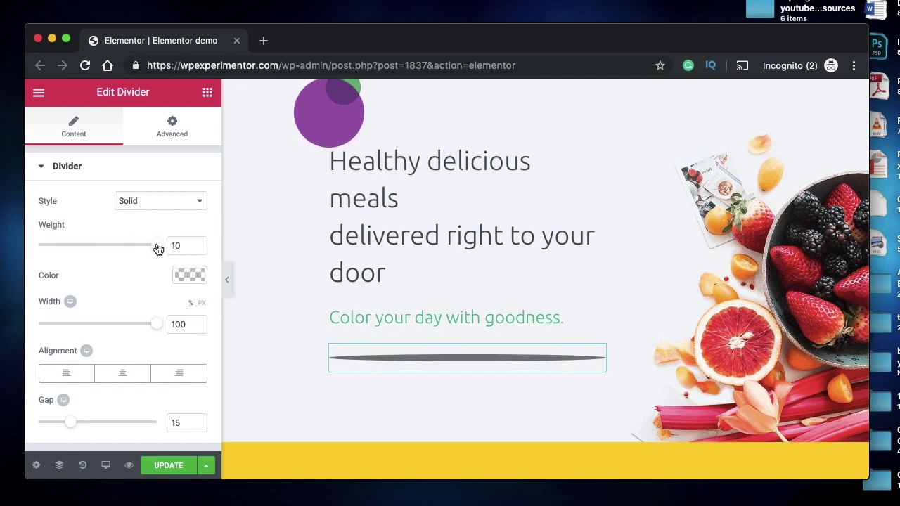
pyautogui.write('100')
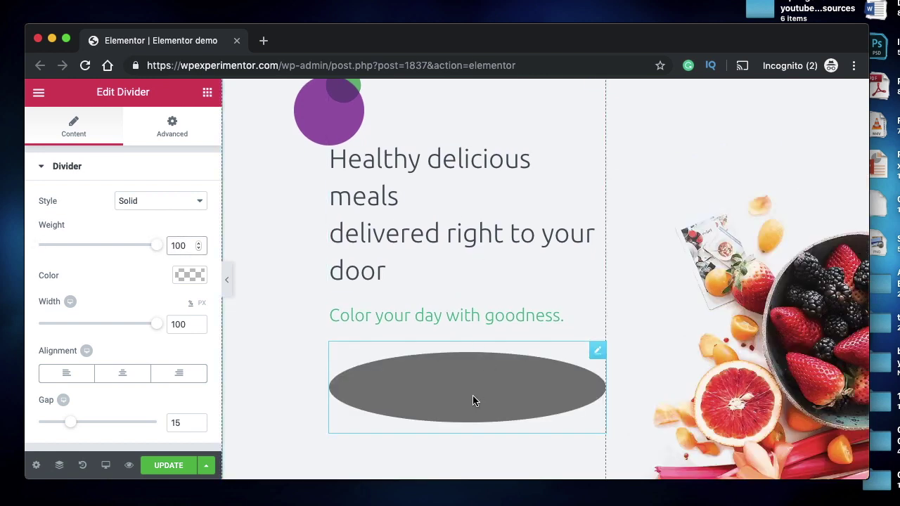
pyautogui.doubleClick(180, 247)
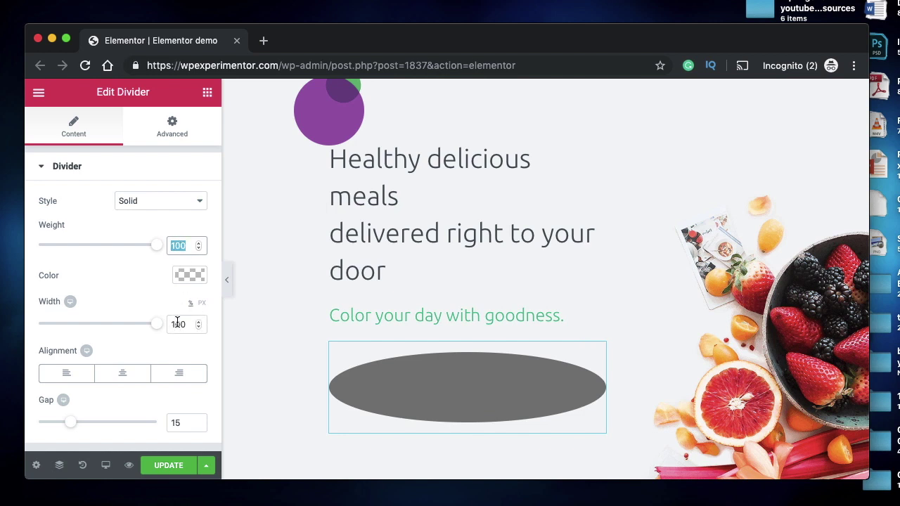
# Switch the divider width unit to PX and set it to 100 px.
pyautogui.click(201, 303)
pyautogui.doubleClick(191, 325)
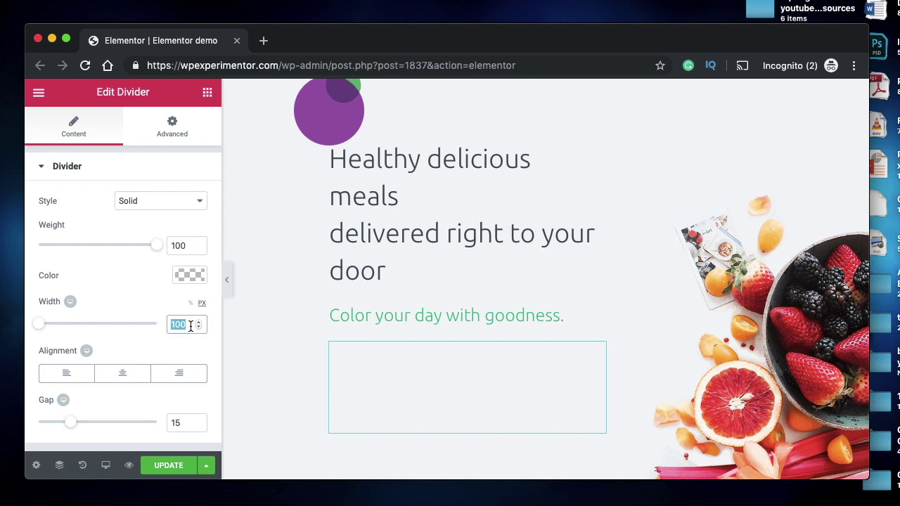
pyautogui.write('100')
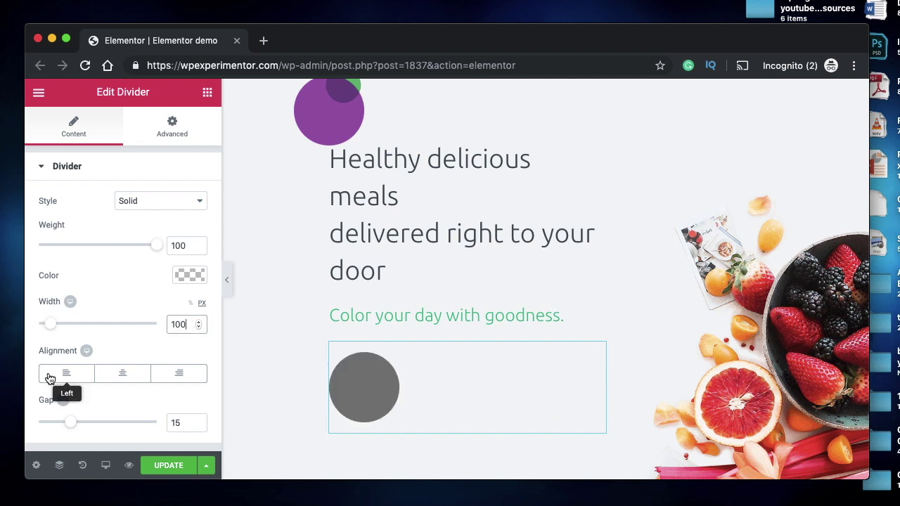
pyautogui.click(55, 326)
pyautogui.moveTo(56, 327); pyautogui.dragTo(83, 330)
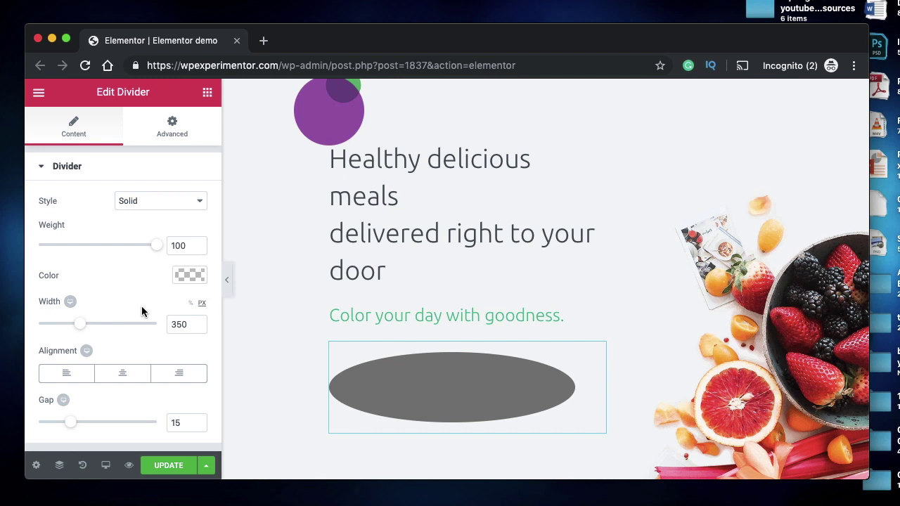
pyautogui.doubleClick(179, 324)
pyautogui.write('100')
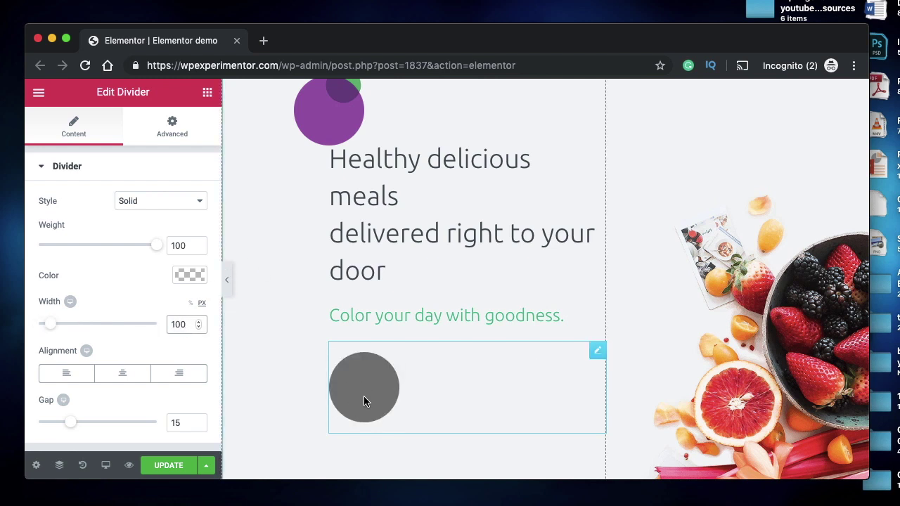
# Left-align the divider circle and change its colour to green.
pyautogui.click(122, 373)
pyautogui.click(66, 373)
pyautogui.click(189, 276)
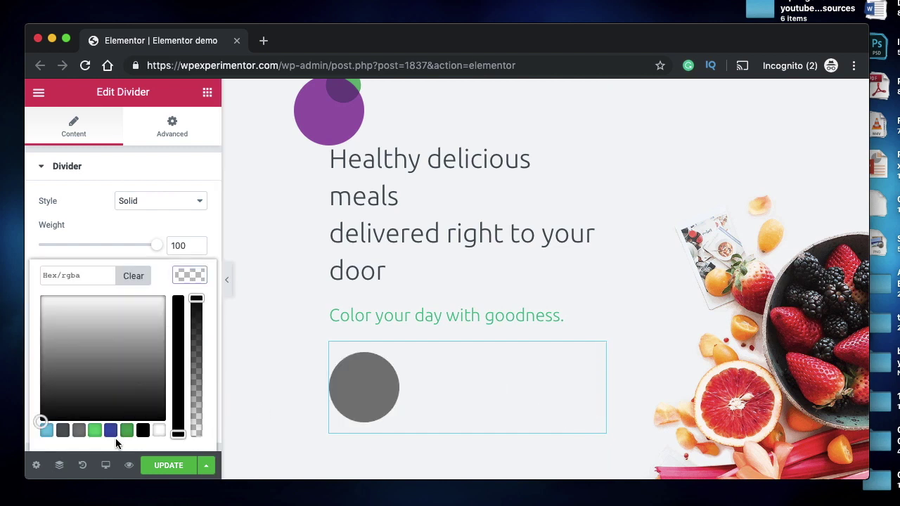
pyautogui.click(111, 431)
pyautogui.moveTo(120, 330); pyautogui.dragTo(85, 325)
pyautogui.click(192, 276)
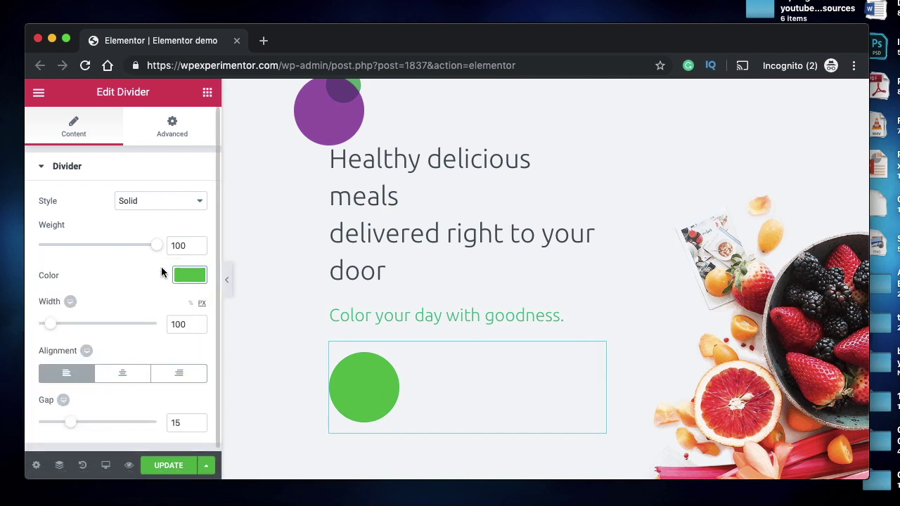
pyautogui.click(186, 324)
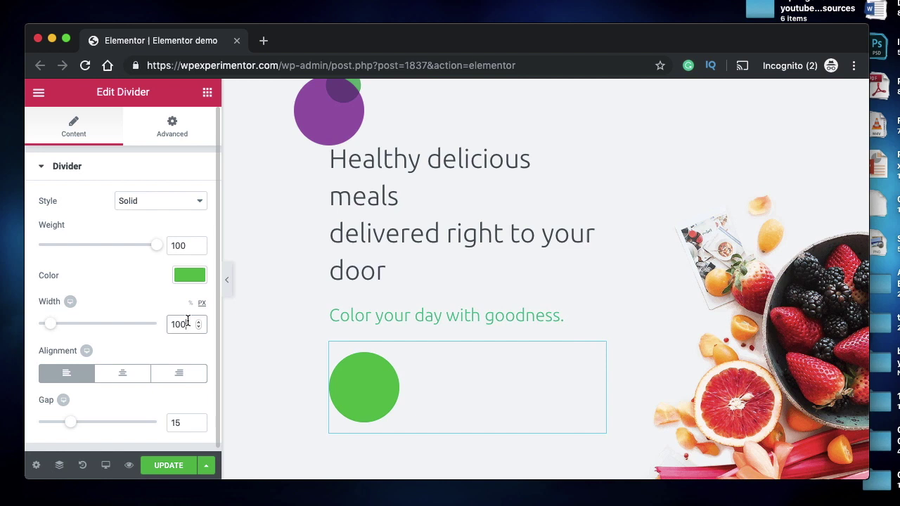
# Try the Double and Dotted divider styles.
pyautogui.click(166, 207)
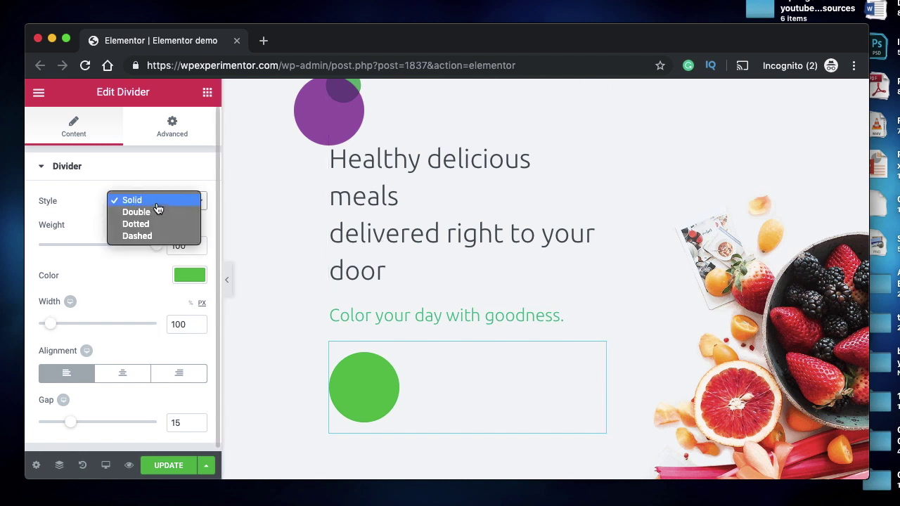
pyautogui.click(157, 212)
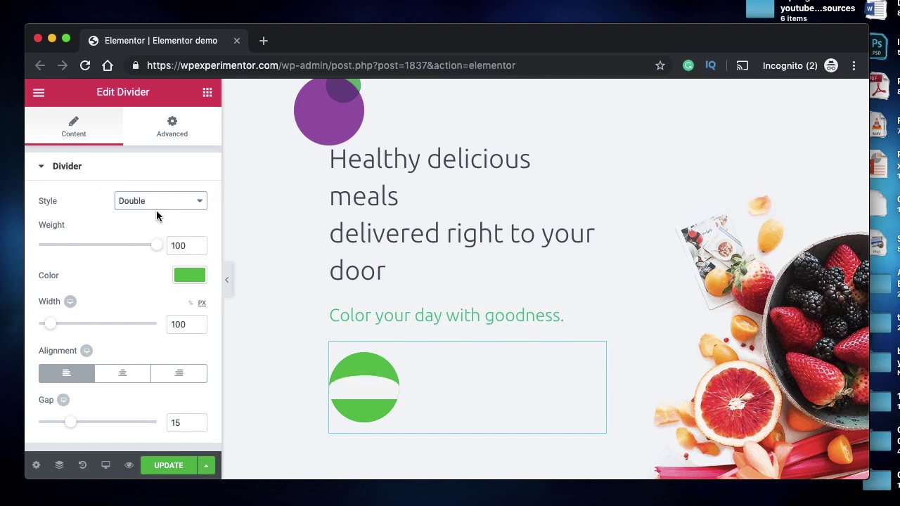
pyautogui.click(157, 206)
pyautogui.click(157, 217)
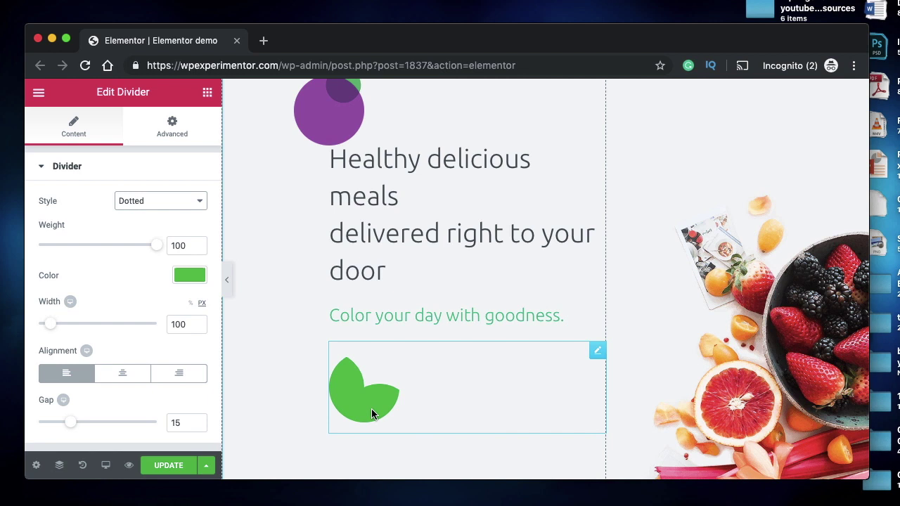
pyautogui.scroll(2, 359, 168)
pyautogui.scroll(-3, 341, 209)
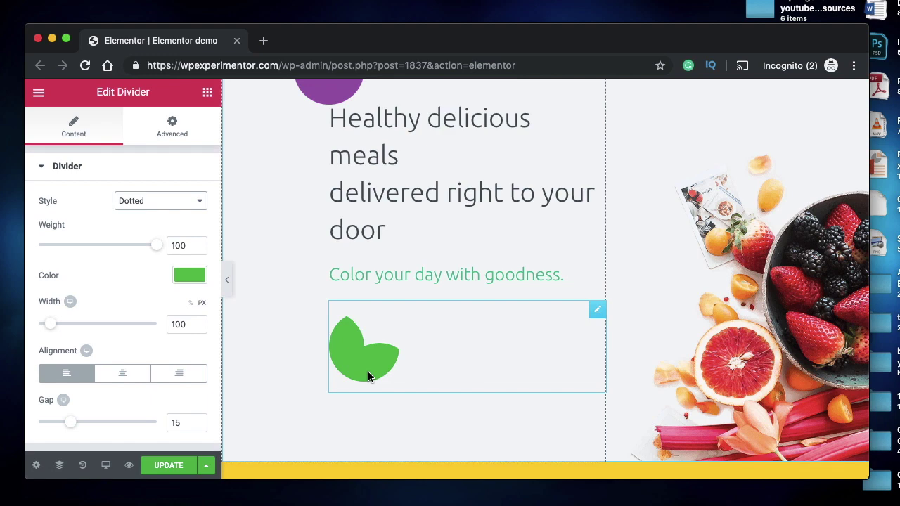
# Test weight 300 and width 400, then restore both to 100.
pyautogui.doubleClick(190, 248)
pyautogui.write('300')
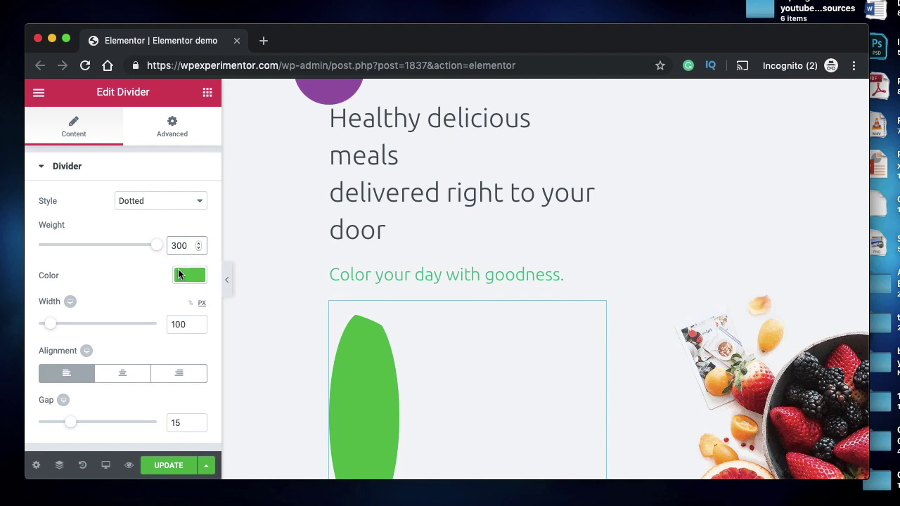
pyautogui.doubleClick(182, 326)
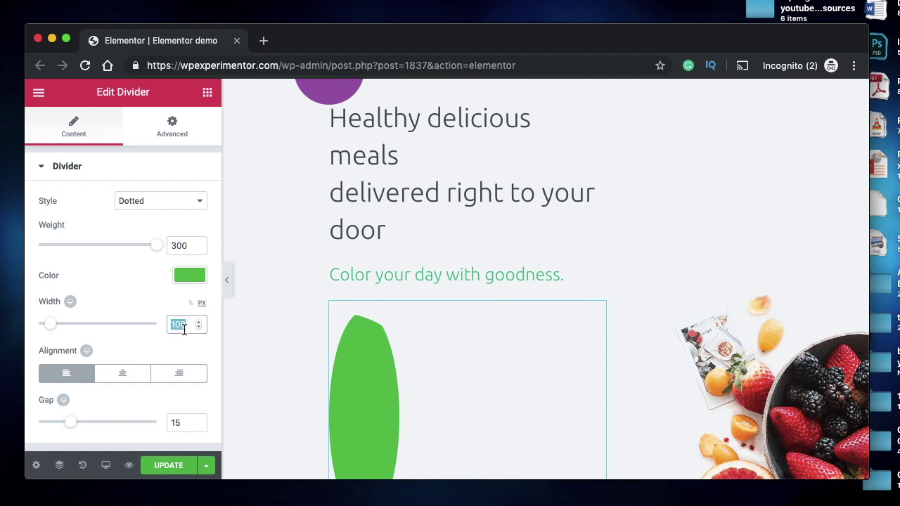
pyautogui.write('400')
pyautogui.scroll(-3, 539, 373)
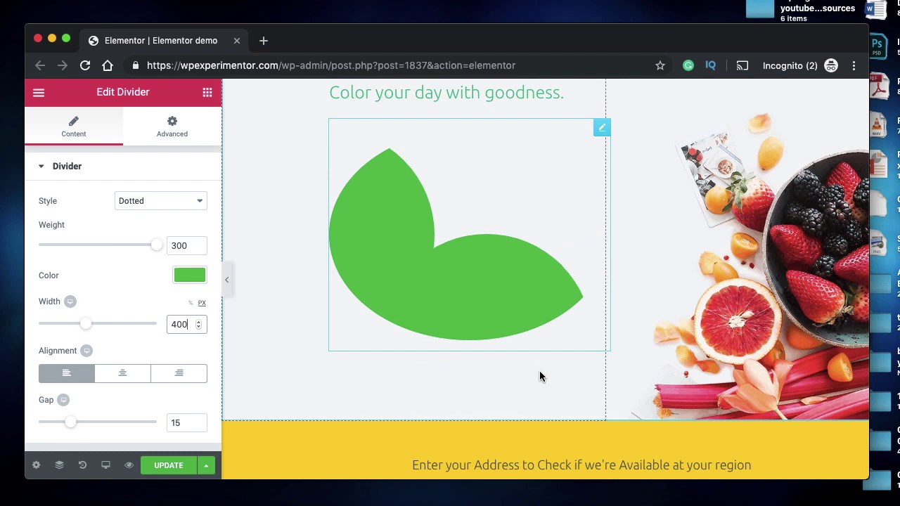
pyautogui.doubleClick(198, 246)
pyautogui.click(188, 245)
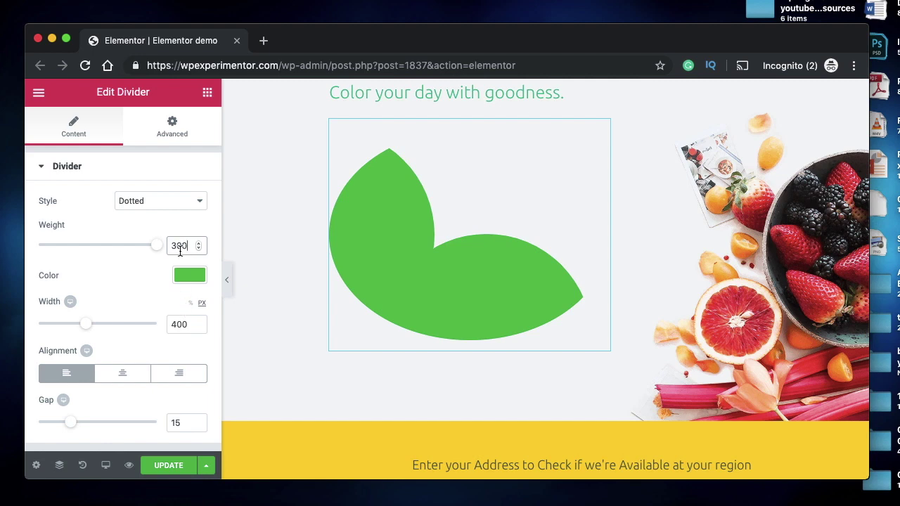
pyautogui.doubleClick(178, 245)
pyautogui.write('100')
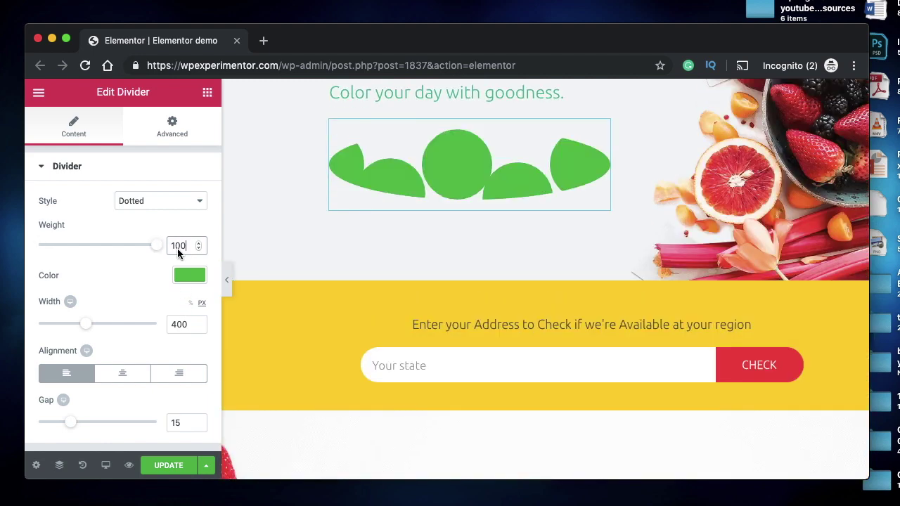
pyautogui.doubleClick(185, 324)
pyautogui.write('100')
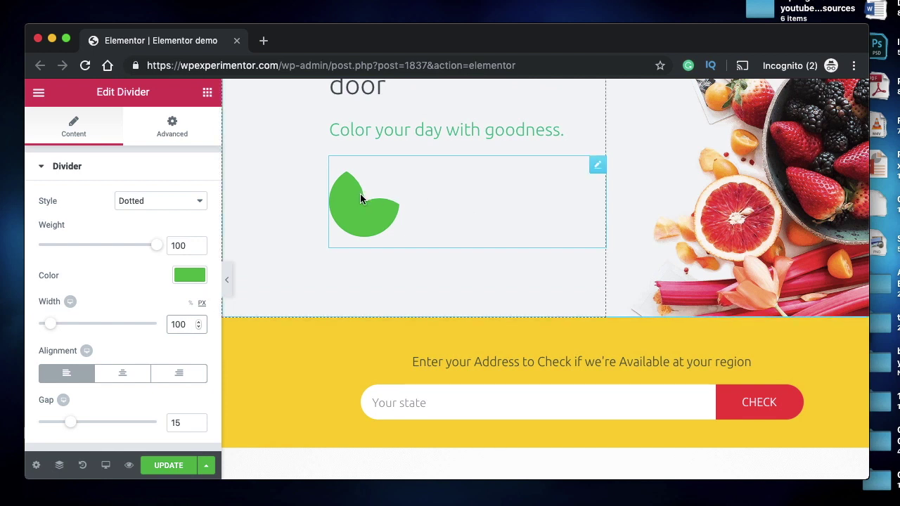
# Make the divider Dashed with gap 31, trying center, right and left alignment.
pyautogui.click(164, 204)
pyautogui.click(160, 212)
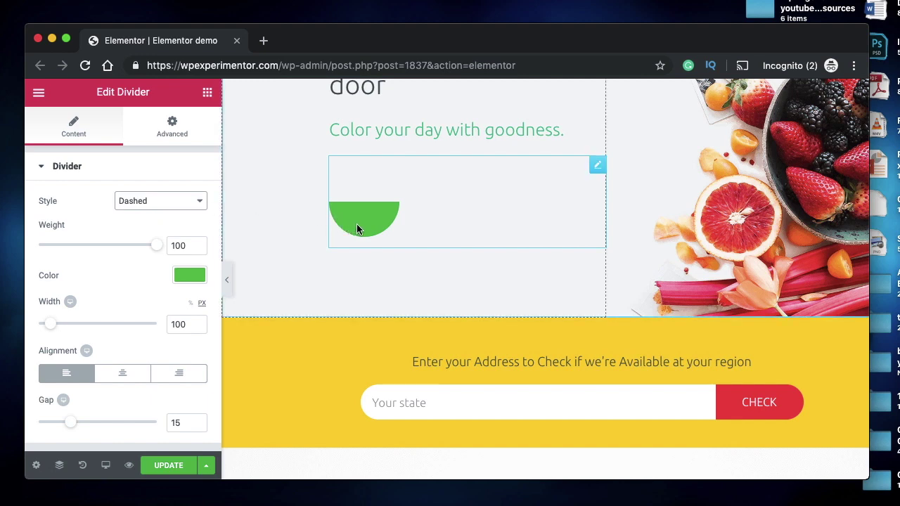
pyautogui.scroll(5, 357, 229)
pyautogui.scroll(-2, 355, 248)
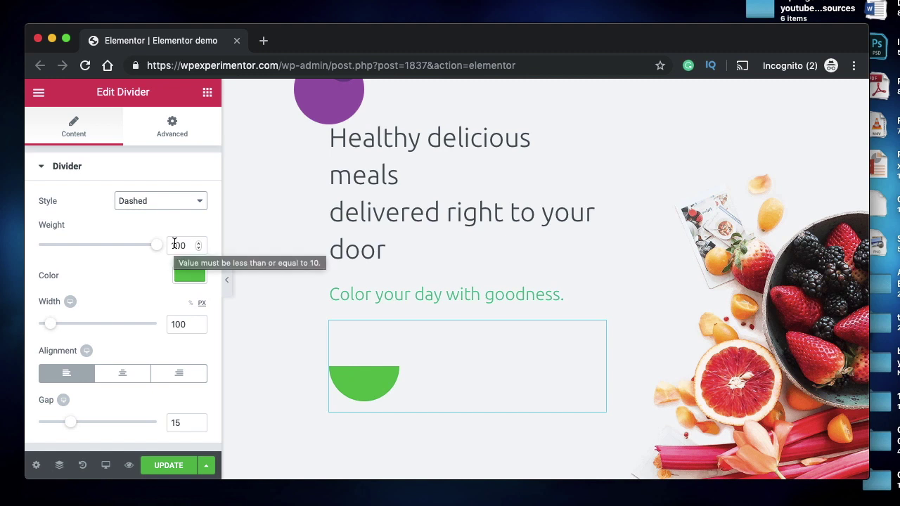
pyautogui.moveTo(70, 425); pyautogui.dragTo(108, 424)
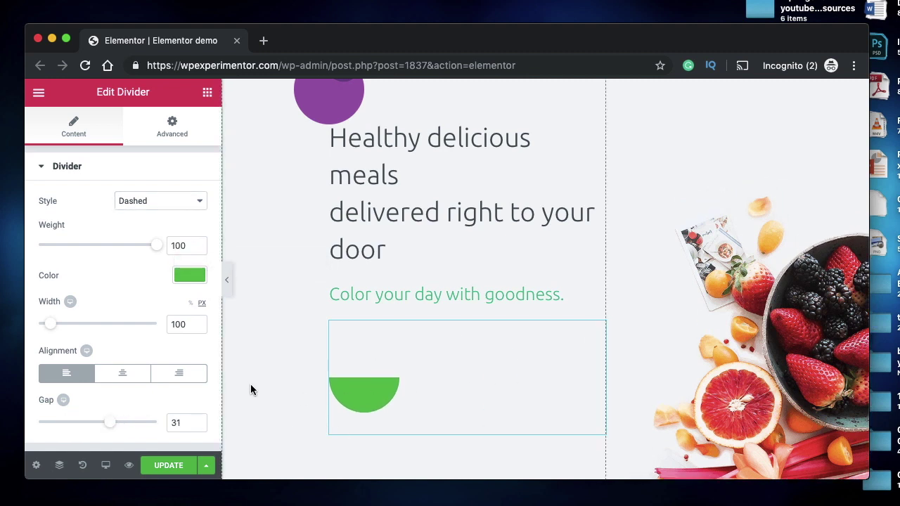
pyautogui.click(117, 373)
pyautogui.click(181, 373)
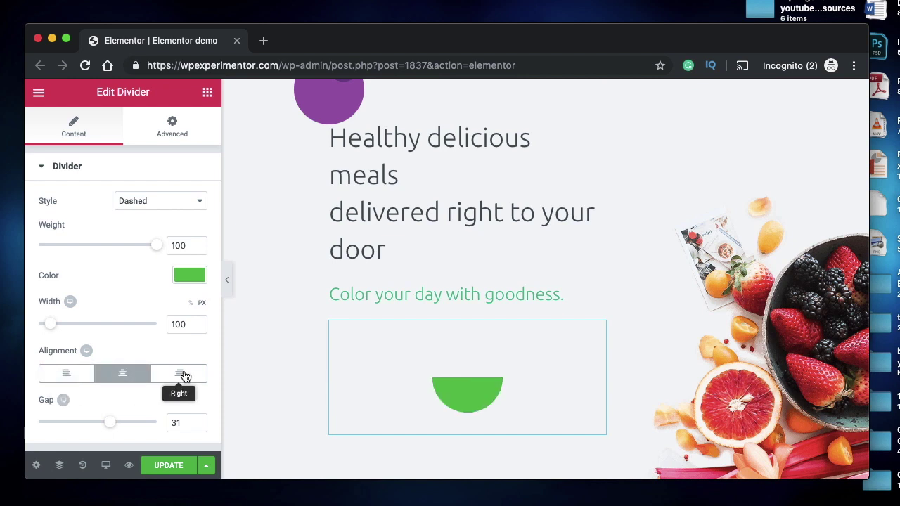
pyautogui.click(79, 374)
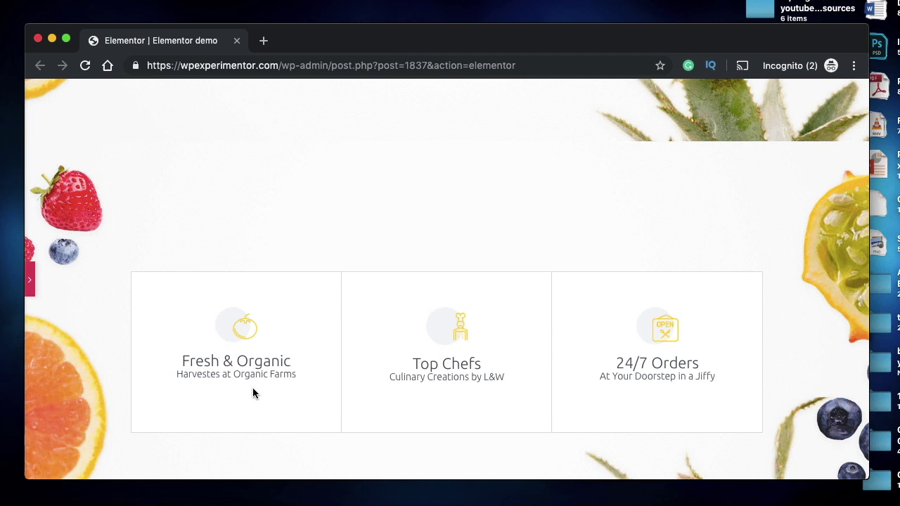
pyautogui.scroll(-3, 427, 277)
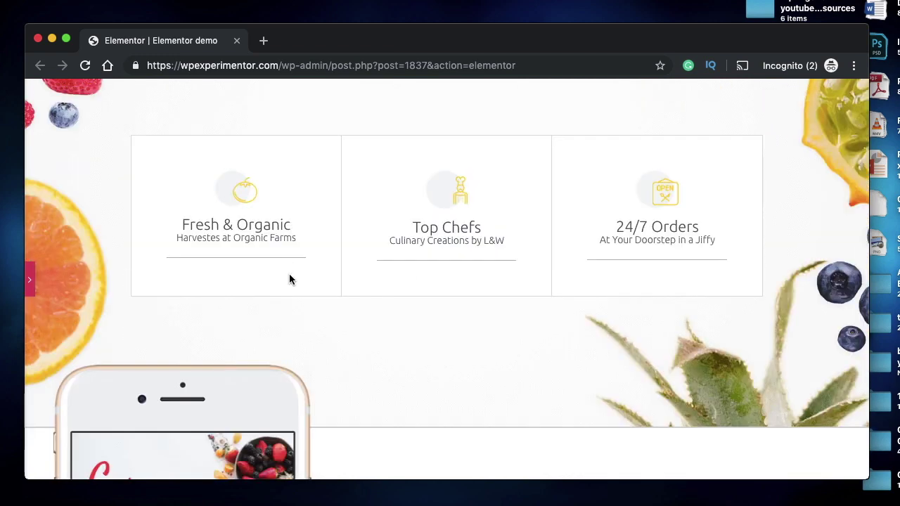
pyautogui.scroll(1, 289, 278)
pyautogui.scroll(-1, 288, 275)
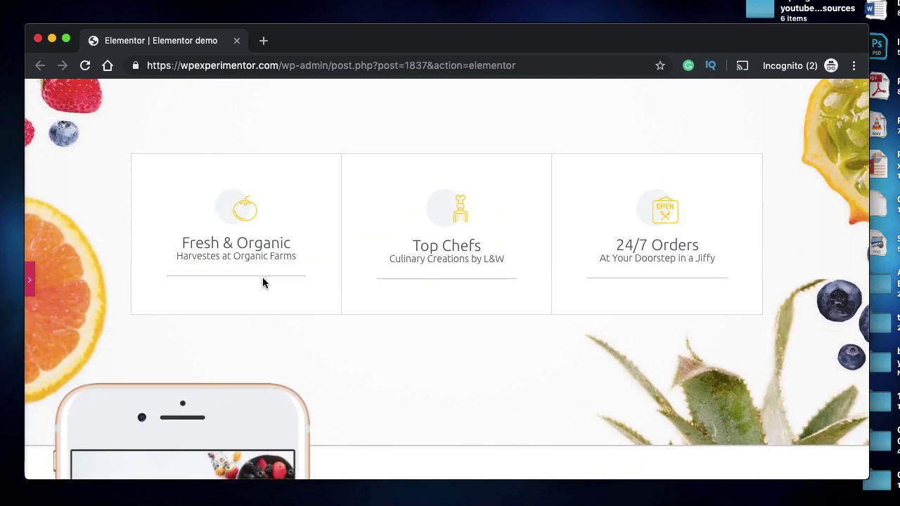
pyautogui.scroll(-2, 262, 278)
pyautogui.scroll(-2, 262, 282)
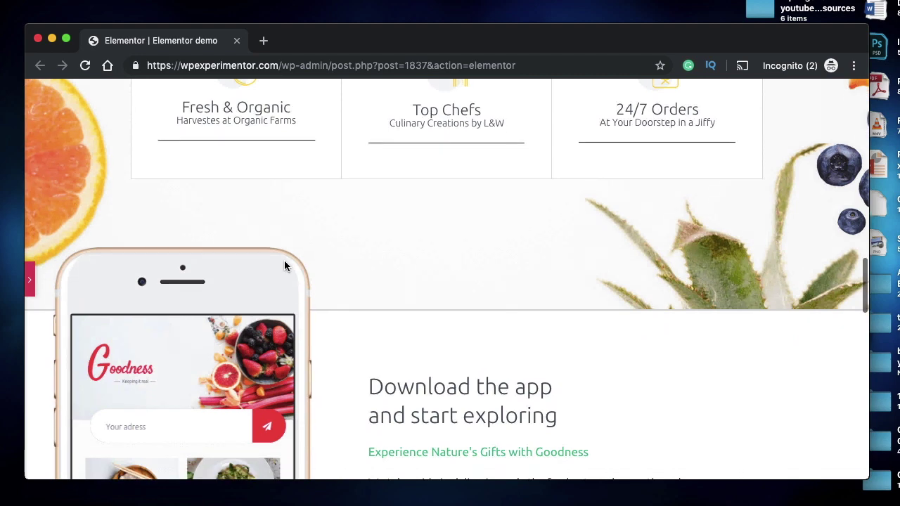
pyautogui.scroll(2, 456, 191)
pyautogui.scroll(-1, 456, 190)
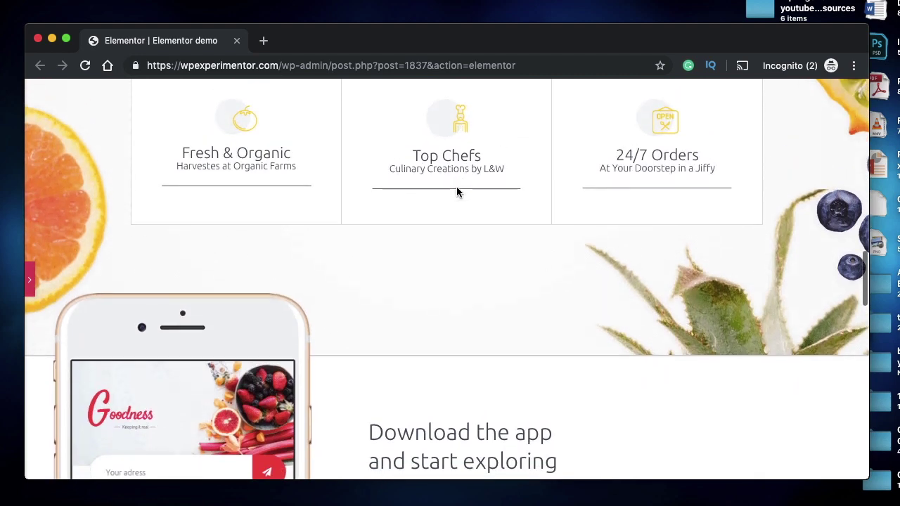
pyautogui.scroll(-1, 496, 209)
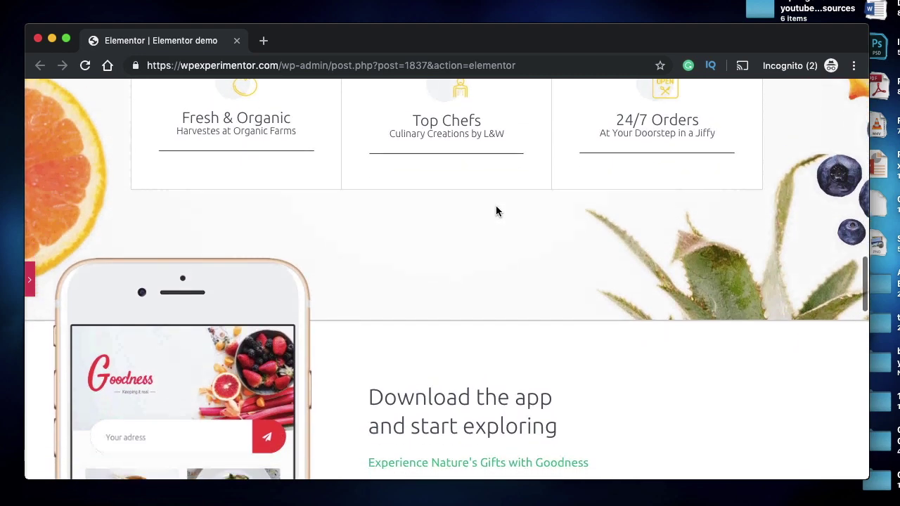
pyautogui.scroll(3, 495, 208)
pyautogui.scroll(1, 495, 210)
pyautogui.scroll(-2, 495, 210)
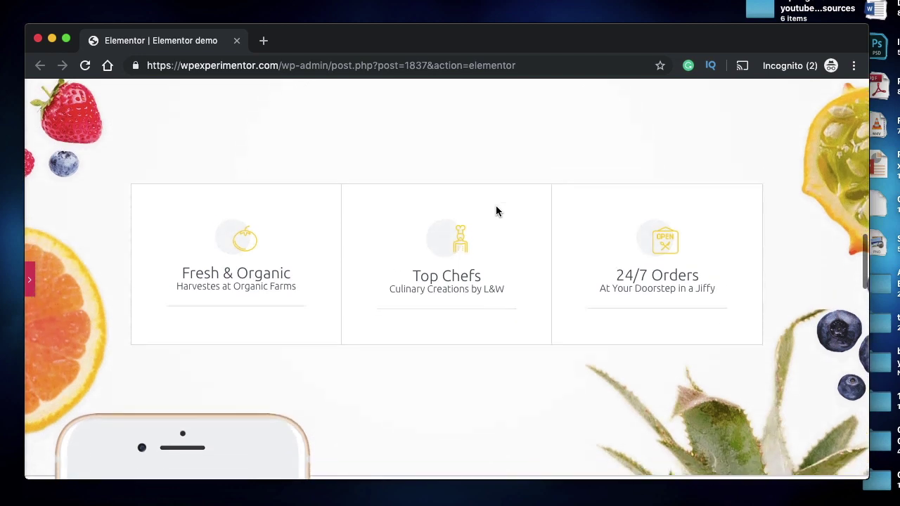
pyautogui.scroll(3, 459, 246)
pyautogui.scroll(-5, 459, 246)
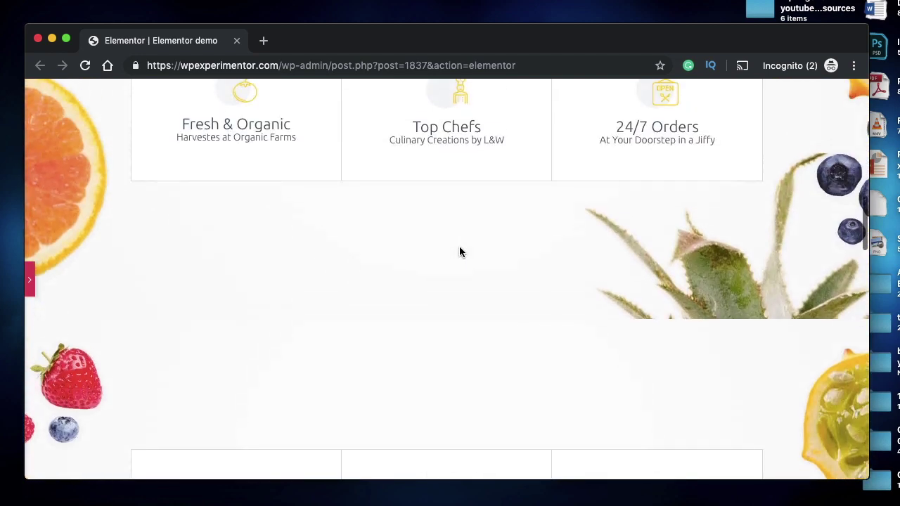
pyautogui.scroll(2, 459, 246)
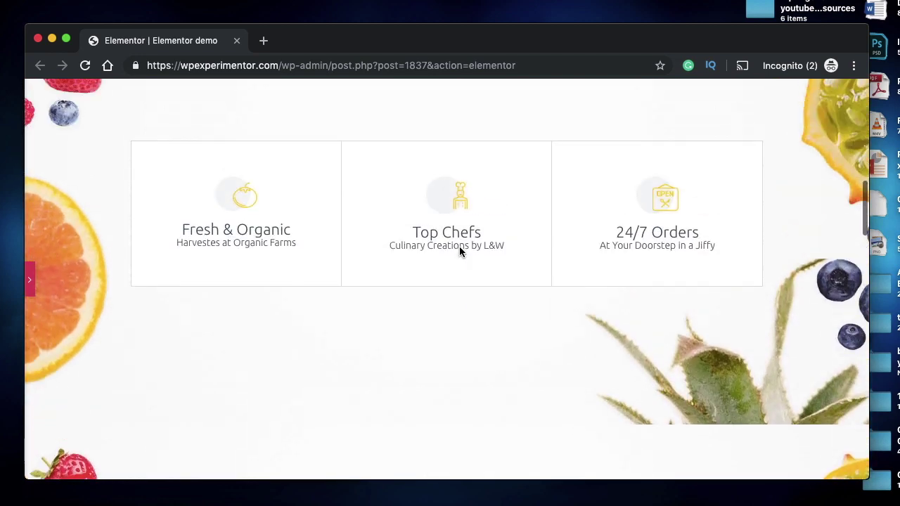
# Drag a Basic Divider widget under 'Harvestes at Organic Farms' in the Fresh & Organic box.
pyautogui.click(29, 296)
pyautogui.click(205, 93)
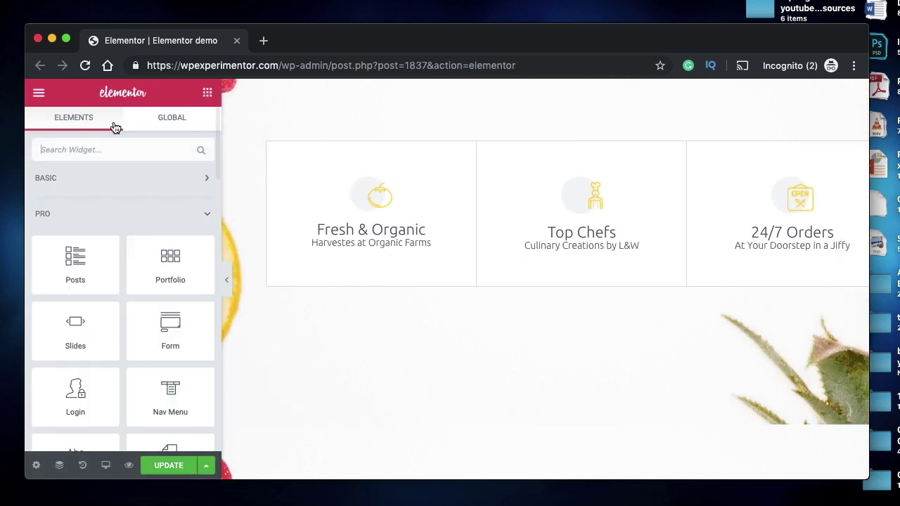
pyautogui.scroll(-3, 137, 334)
pyautogui.scroll(3, 145, 343)
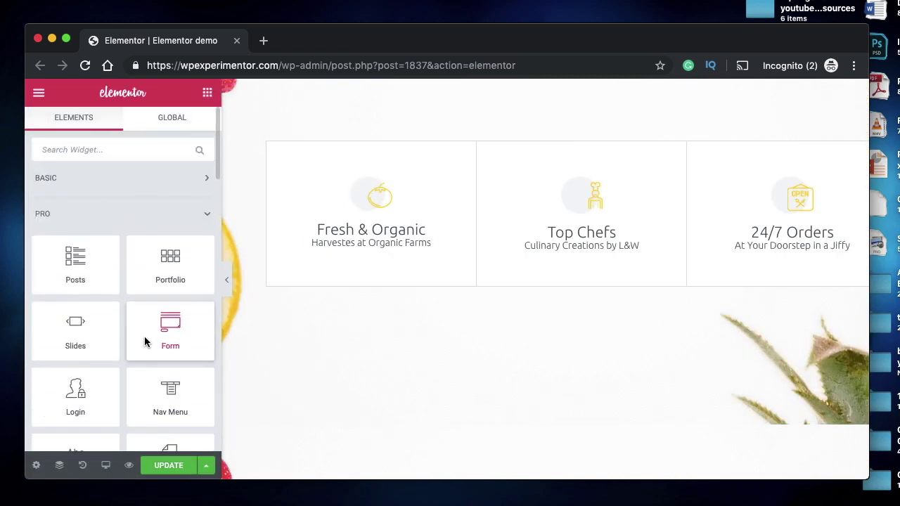
pyautogui.scroll(-1, 128, 232)
pyautogui.scroll(1, 123, 210)
pyautogui.click(114, 184)
pyautogui.scroll(-4, 117, 265)
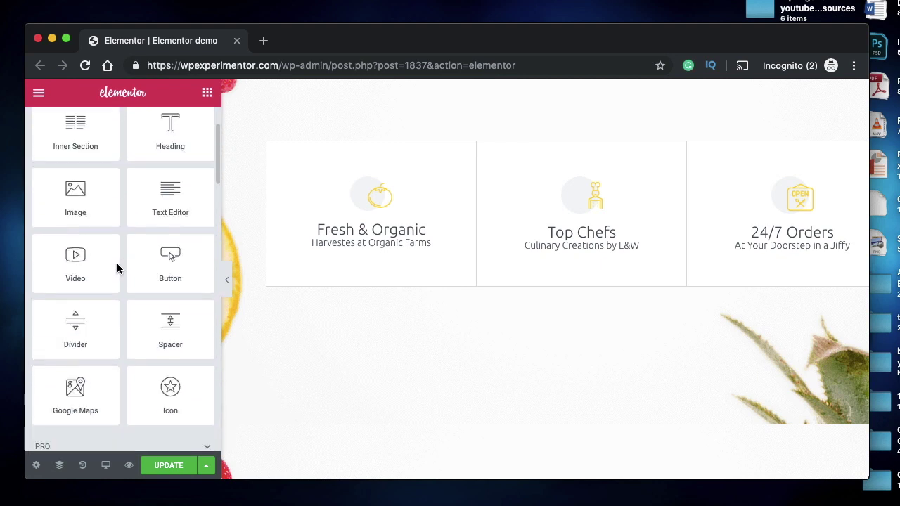
pyautogui.moveTo(75, 297); pyautogui.dragTo(365, 265)
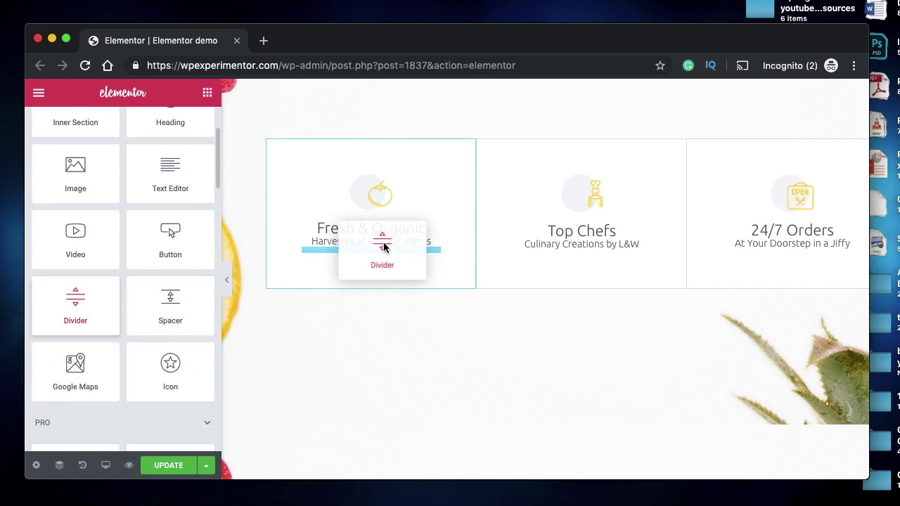
pyautogui.moveTo(383, 246); pyautogui.dragTo(381, 241)
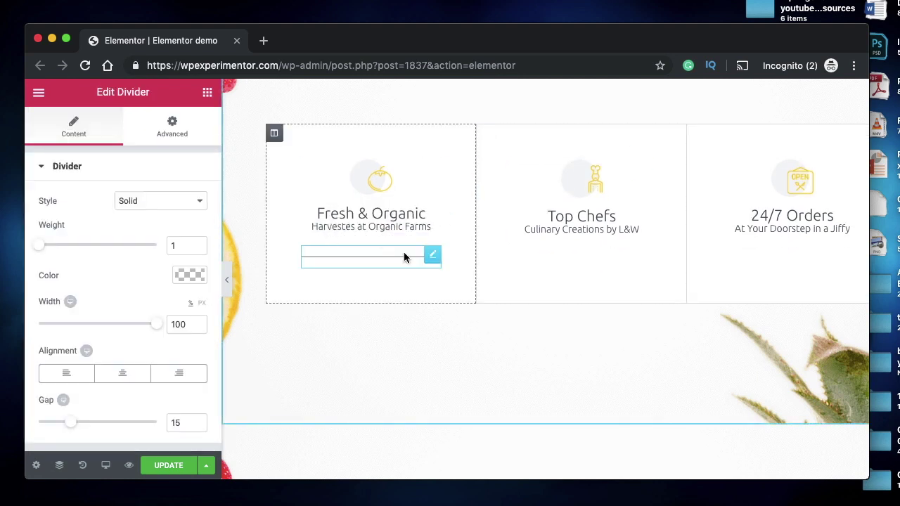
# Turn on Scrolling Effects in the divider's Advanced Motion Effects.
pyautogui.rightClick(393, 257)
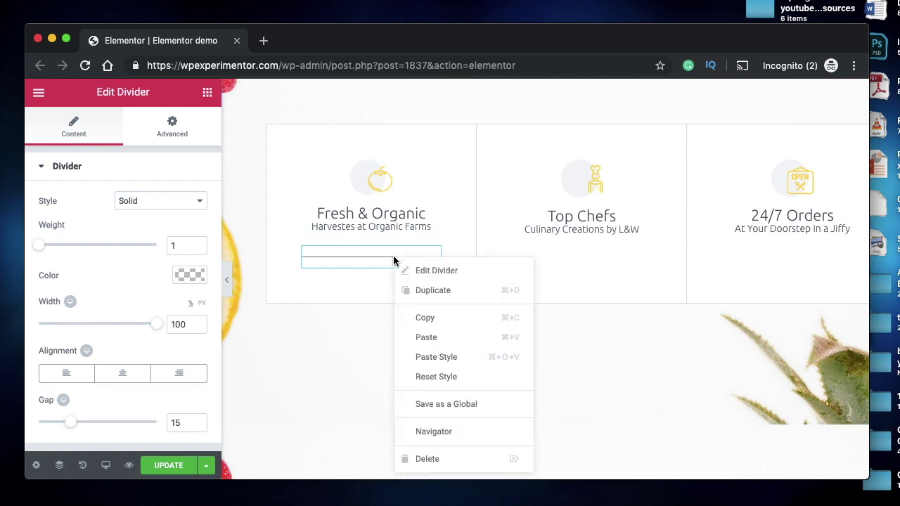
pyautogui.click(328, 255)
pyautogui.click(173, 132)
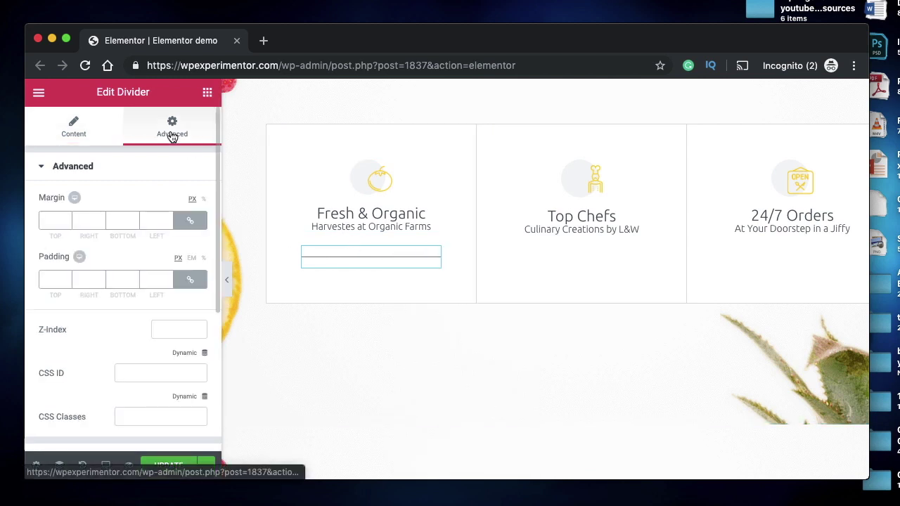
pyautogui.scroll(-5, 96, 261)
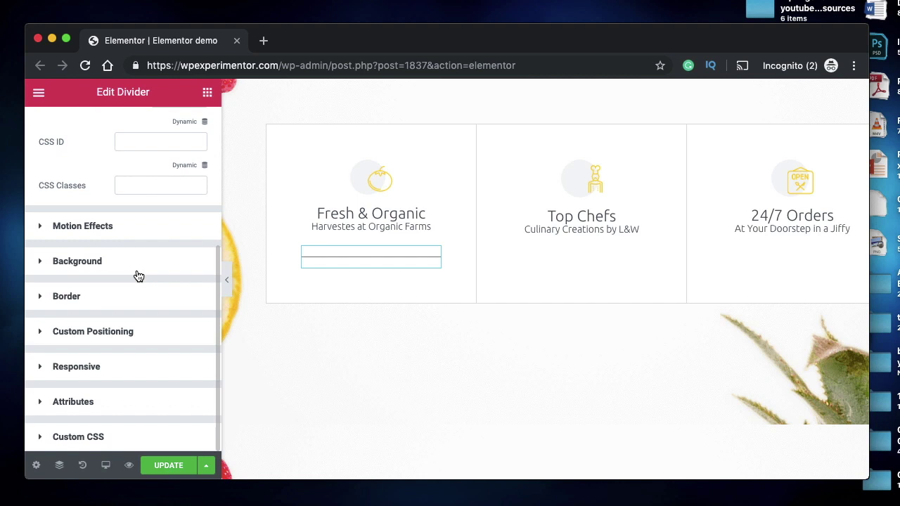
pyautogui.click(134, 225)
pyautogui.click(190, 234)
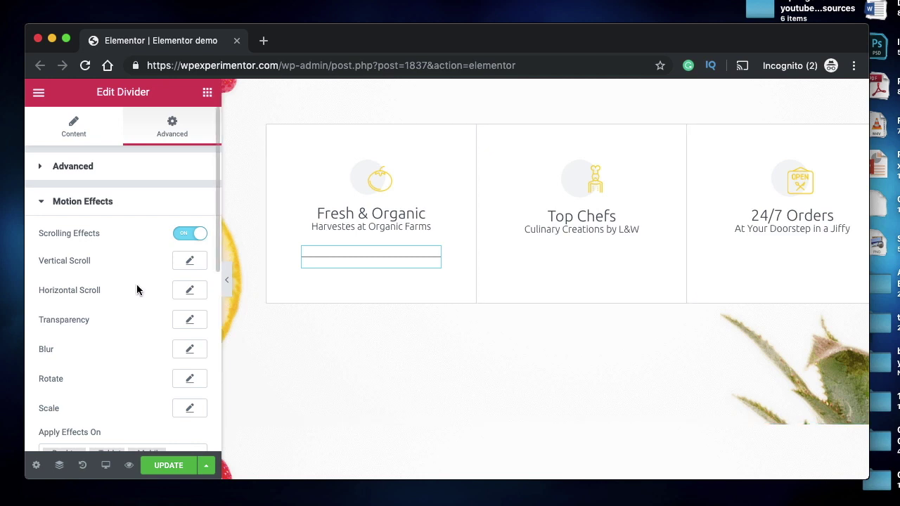
# Add a Fade In transparency effect at level 10 over viewport 34%–52%.
pyautogui.scroll(-2, 178, 362)
pyautogui.click(189, 248)
pyautogui.click(185, 286)
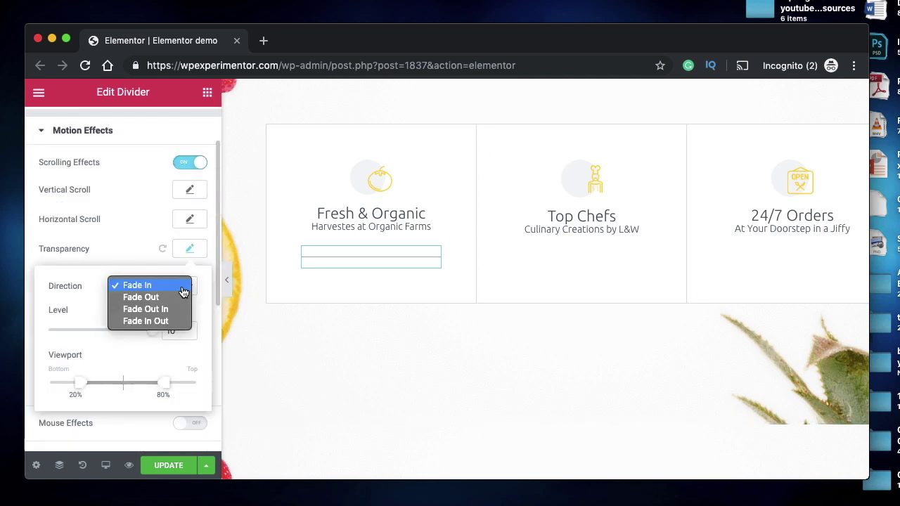
pyautogui.click(145, 325)
pyautogui.scroll(4, 348, 329)
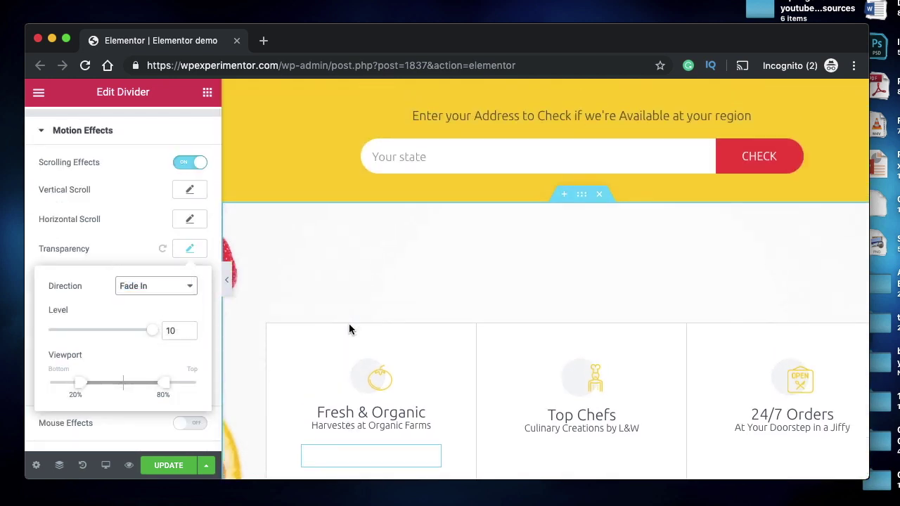
pyautogui.scroll(-1, 349, 329)
pyautogui.scroll(-3, 349, 329)
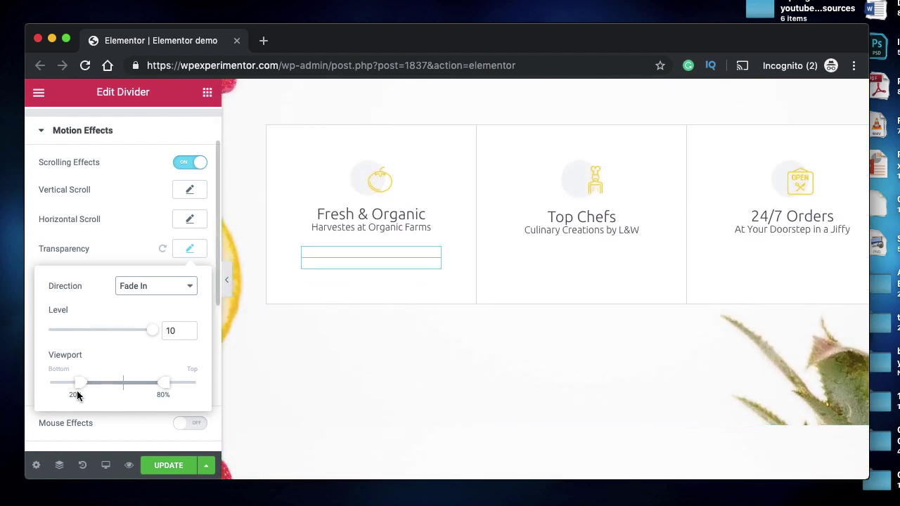
pyautogui.moveTo(82, 388)
pyautogui.mouseDown()
pyautogui.moveTo(73, 385)
pyautogui.moveTo(125, 383)
pyautogui.moveTo(99, 383)
pyautogui.mouseUp()
pyautogui.scroll(5, 454, 298)
pyautogui.scroll(-5, 454, 297)
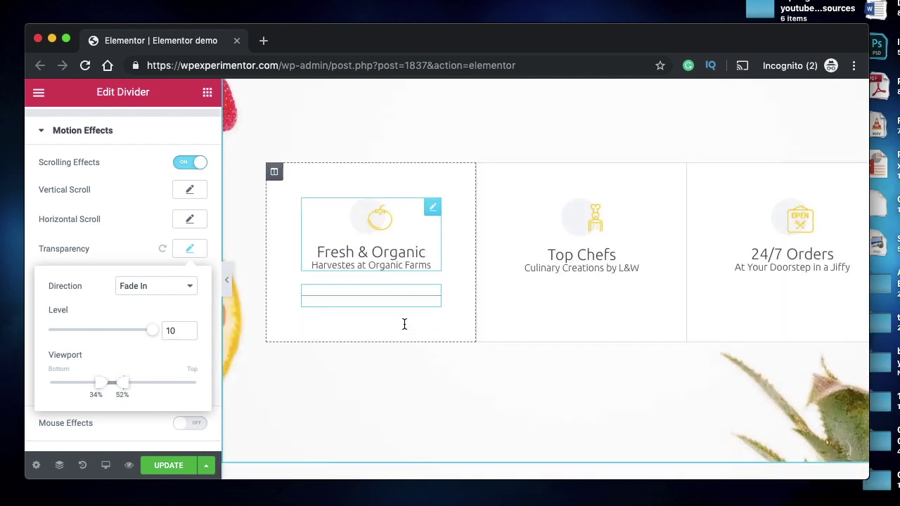
pyautogui.scroll(-2, 405, 322)
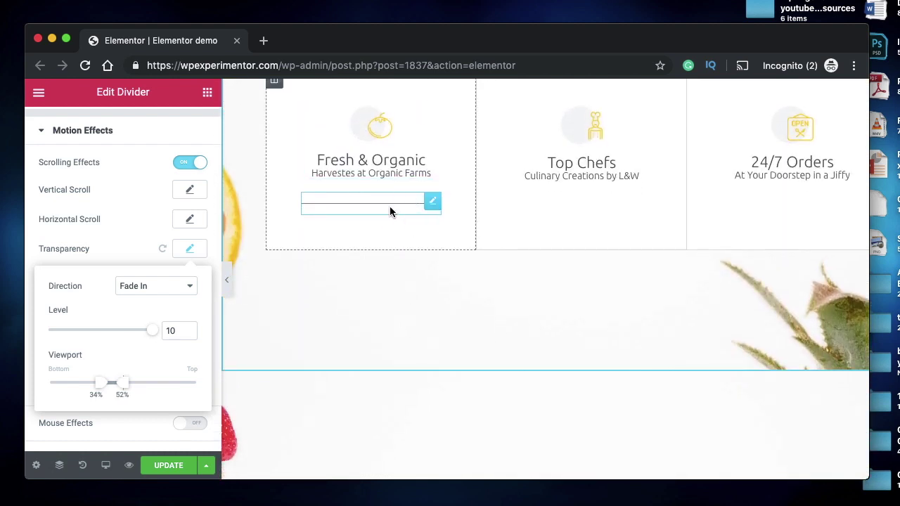
pyautogui.scroll(1, 392, 220)
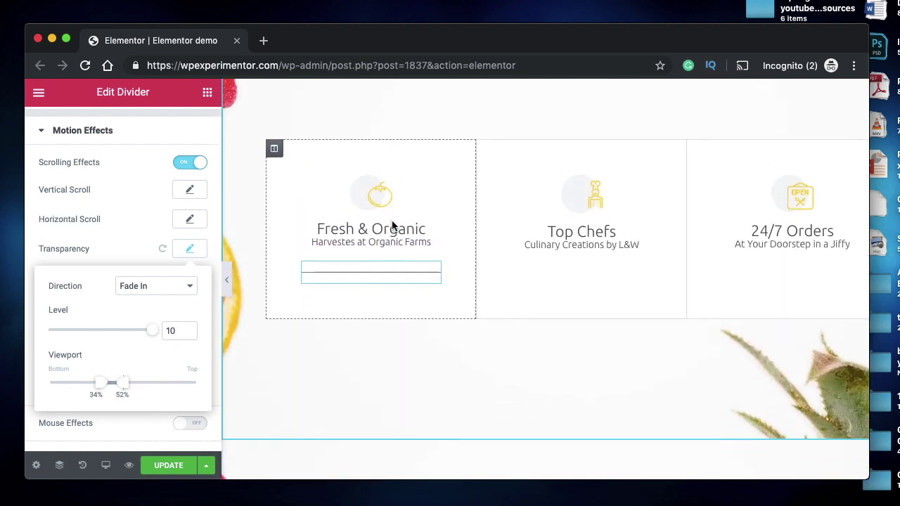
pyautogui.scroll(-1, 392, 220)
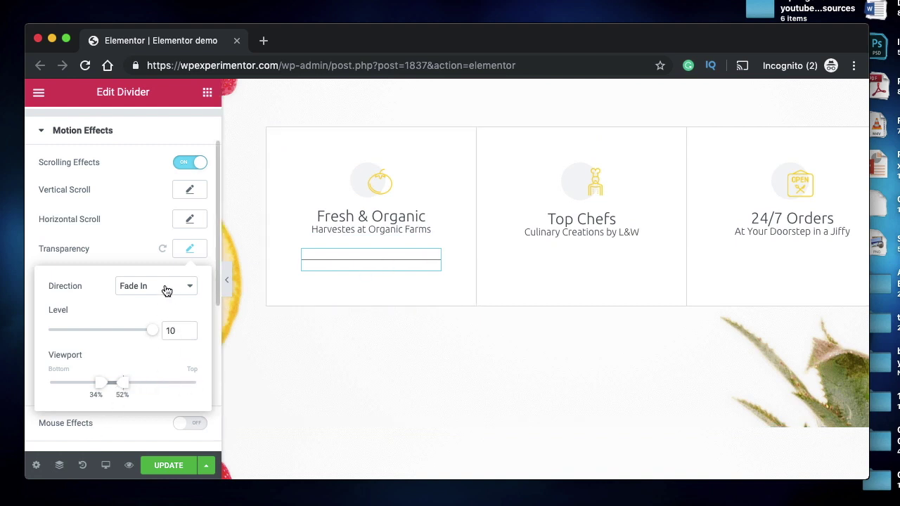
pyautogui.click(190, 248)
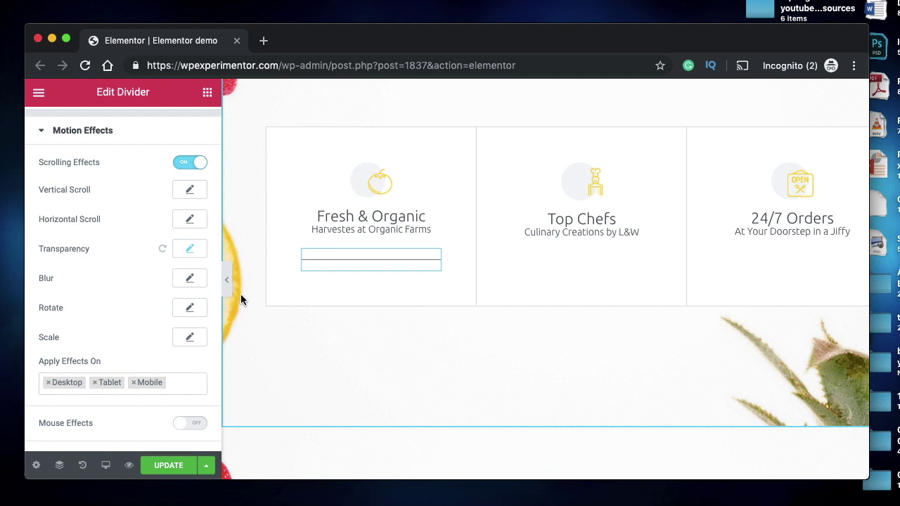
# Set the Scale effect's viewport range to 17%–50%.
pyautogui.click(189, 337)
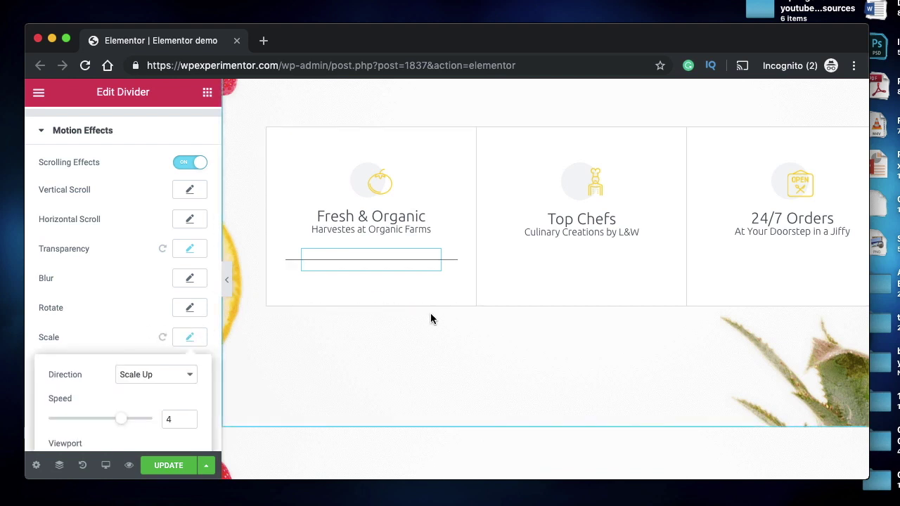
pyautogui.scroll(-3, 80, 357)
pyautogui.moveTo(80, 357)
pyautogui.mouseDown()
pyautogui.moveTo(92, 357)
pyautogui.moveTo(61, 353)
pyautogui.moveTo(75, 356)
pyautogui.mouseUp()
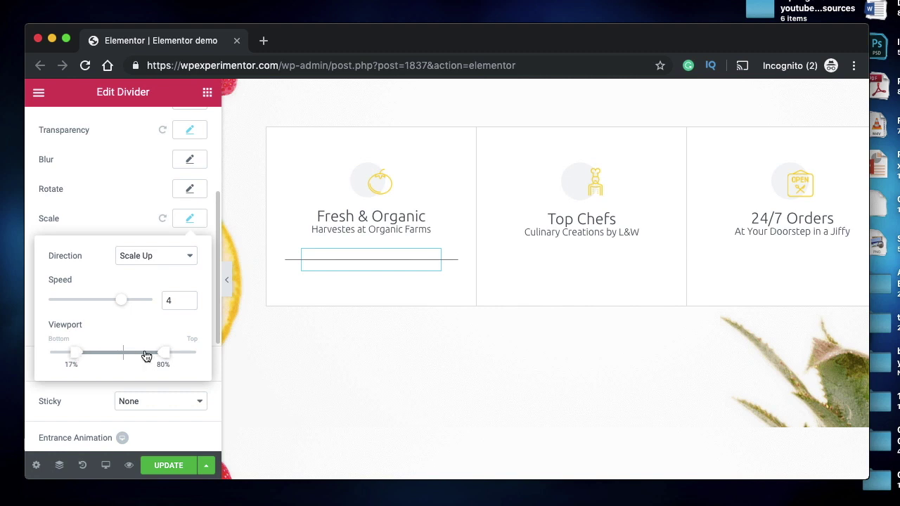
pyautogui.moveTo(146, 355); pyautogui.dragTo(120, 353)
# Lower the Scale effect speed to 1.
pyautogui.moveTo(121, 300); pyautogui.dragTo(115, 302)
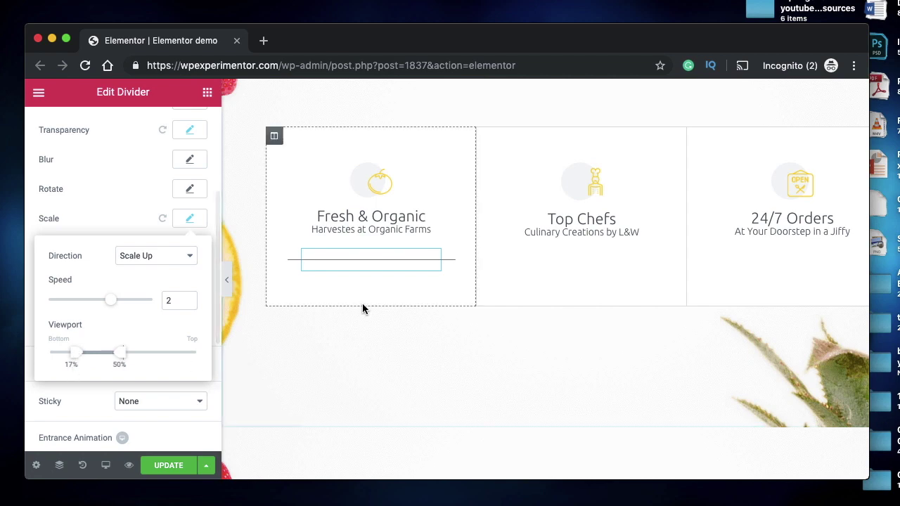
pyautogui.scroll(5, 362, 307)
pyautogui.scroll(-3, 362, 316)
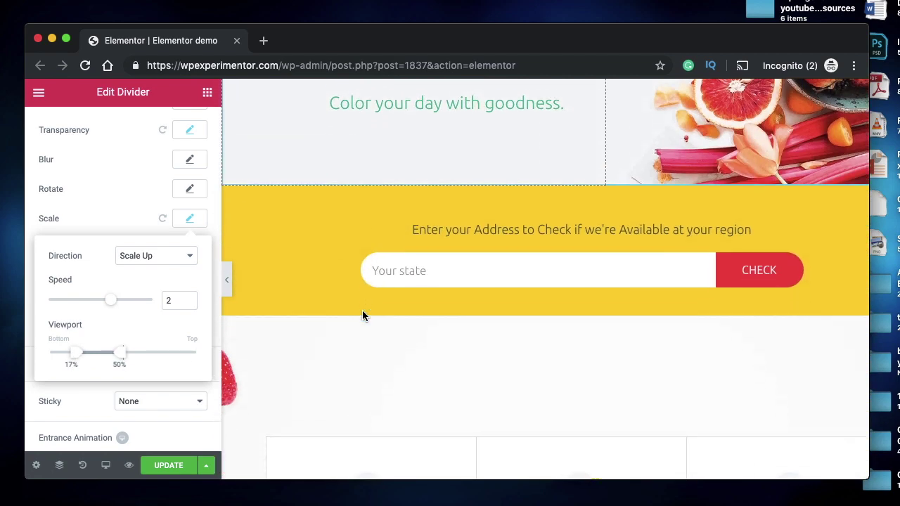
pyautogui.scroll(-1, 362, 315)
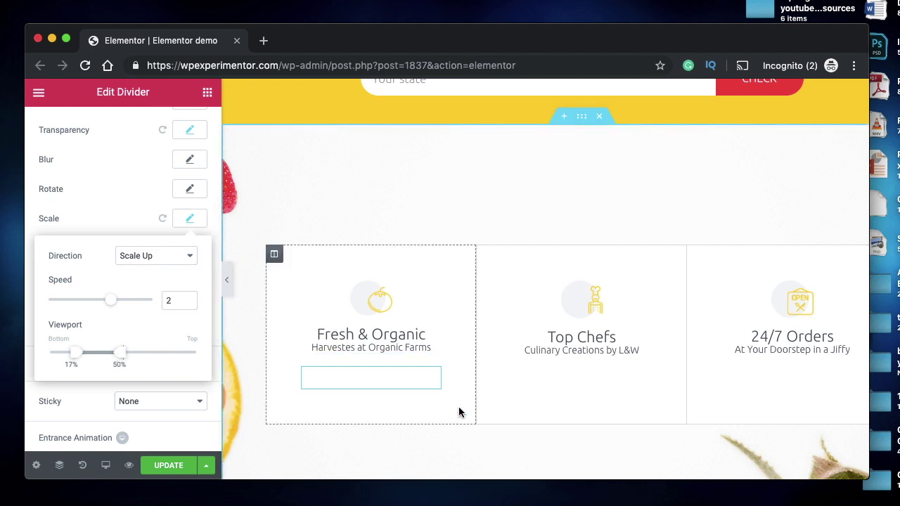
pyautogui.scroll(-4, 458, 413)
pyautogui.scroll(3, 459, 413)
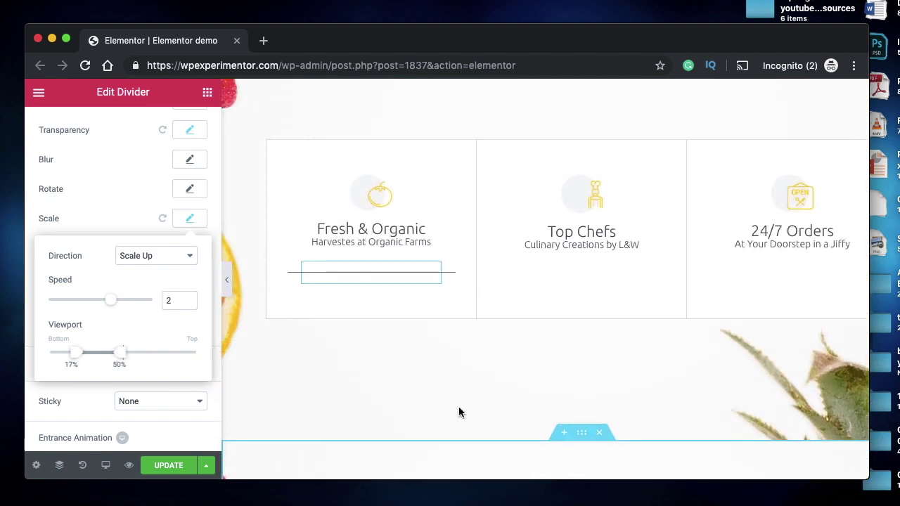
pyautogui.scroll(-2, 447, 368)
pyautogui.press('Down')
pyautogui.scroll(3, 448, 368)
pyautogui.scroll(-3, 448, 367)
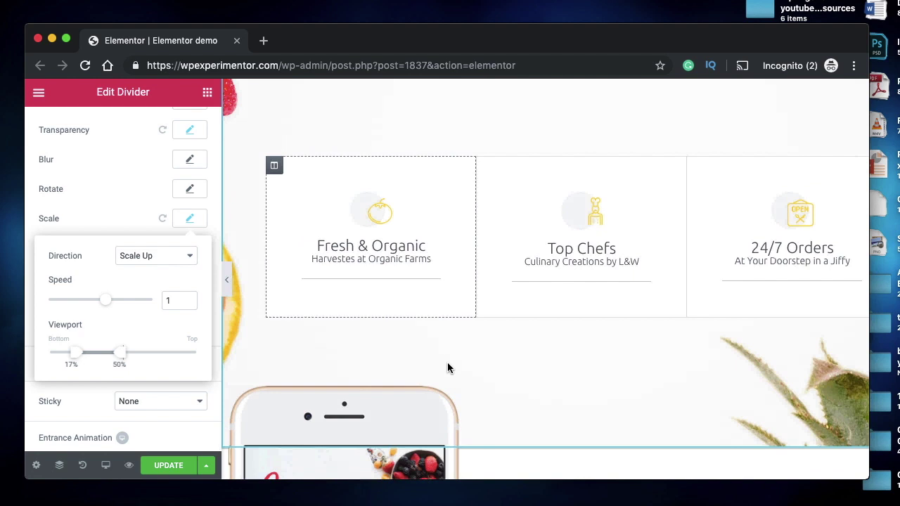
pyautogui.scroll(1, 448, 366)
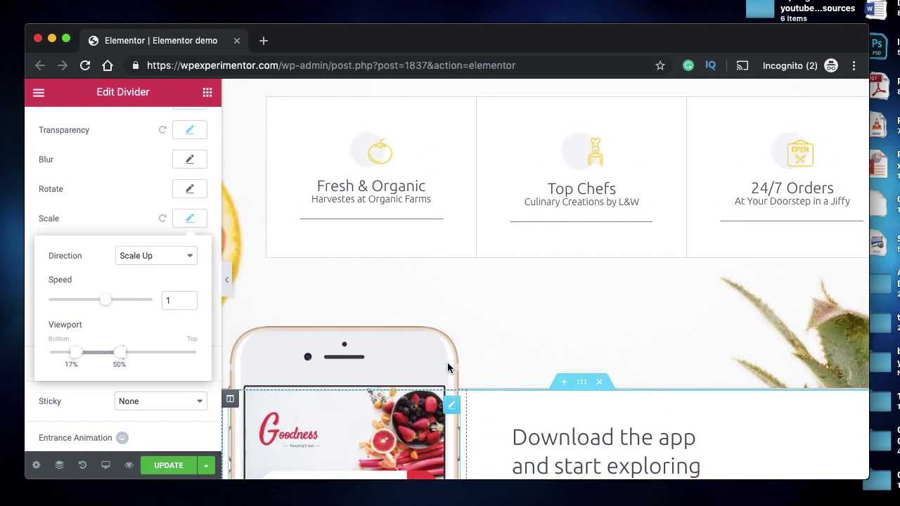
pyautogui.scroll(-1, 447, 366)
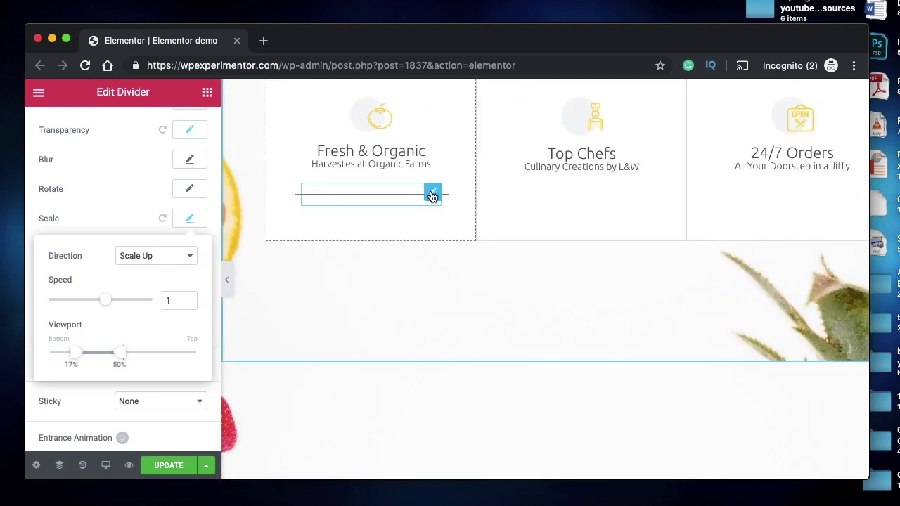
# Duplicate the Fresh & Organic divider into the Top Chefs and 24/7 Orders cards.
pyautogui.rightClick(432, 195)
pyautogui.click(460, 228)
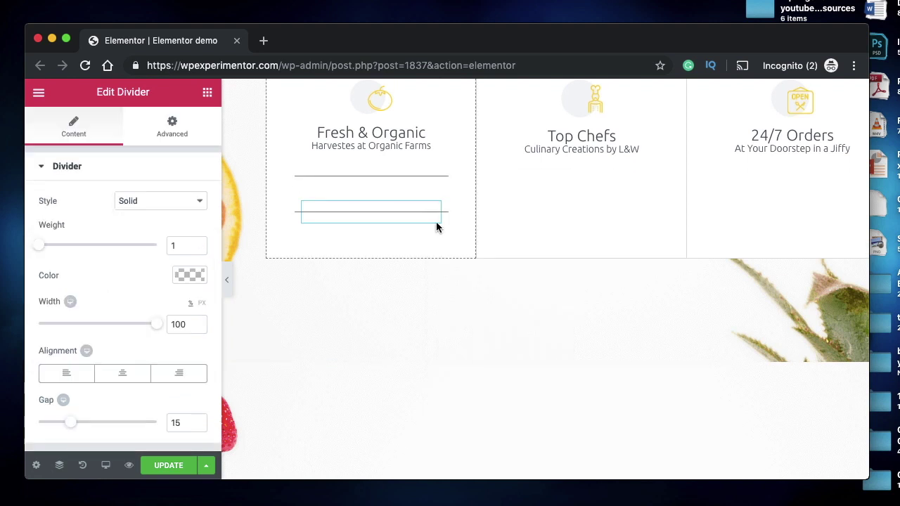
pyautogui.moveTo(437, 199); pyautogui.dragTo(601, 211)
pyautogui.moveTo(436, 246); pyautogui.dragTo(773, 237)
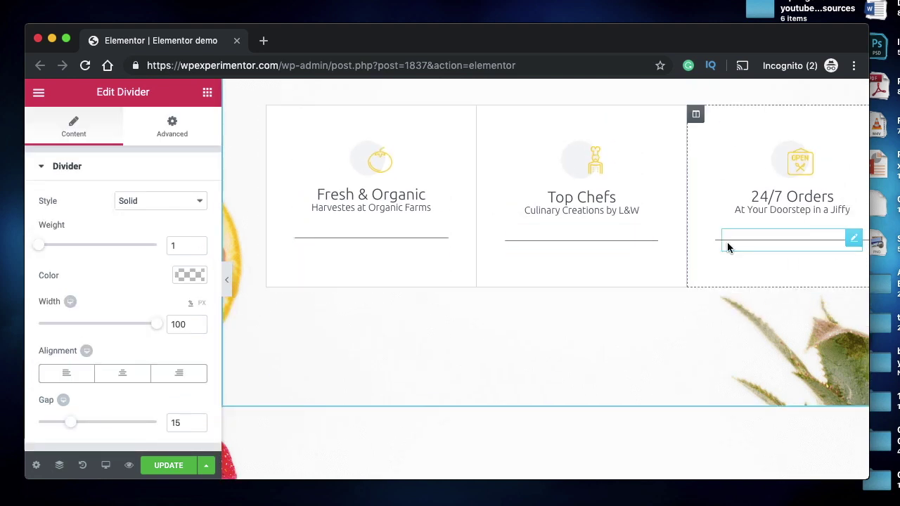
pyautogui.scroll(5, 264, 310)
pyautogui.scroll(-5, 263, 309)
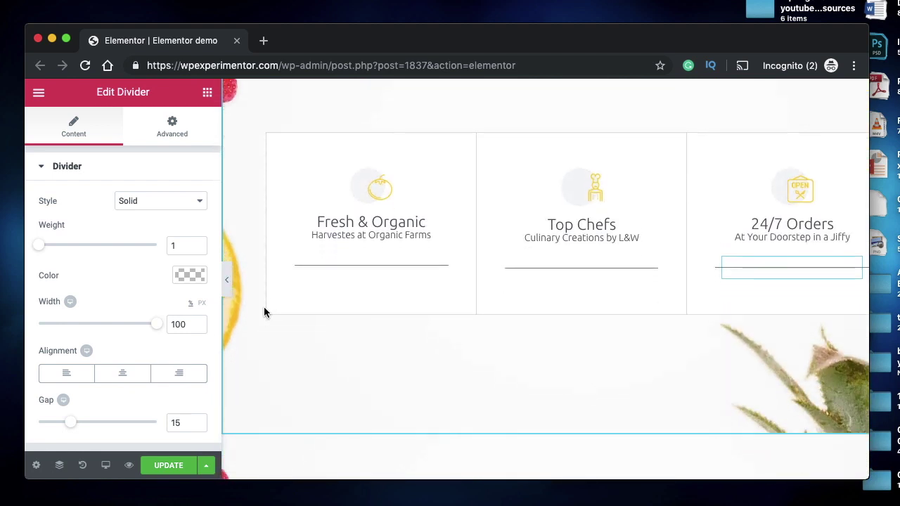
# Preview the feature cards with the panel hidden, then restore the panel.
pyautogui.click(226, 288)
pyautogui.scroll(4, 450, 138)
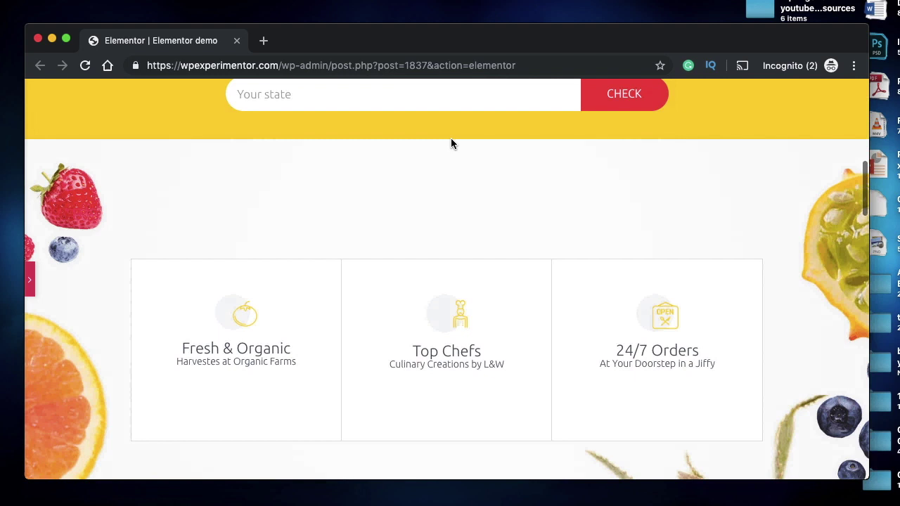
pyautogui.scroll(-5, 451, 138)
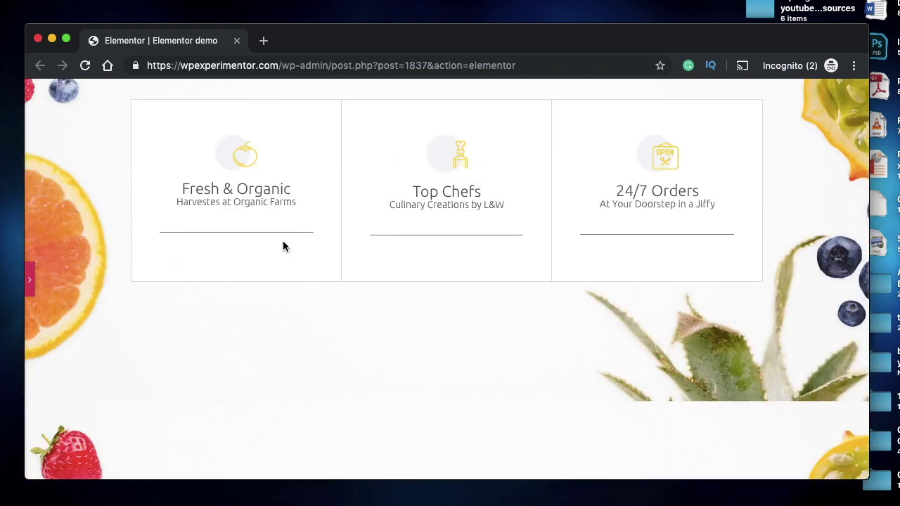
pyautogui.click(31, 287)
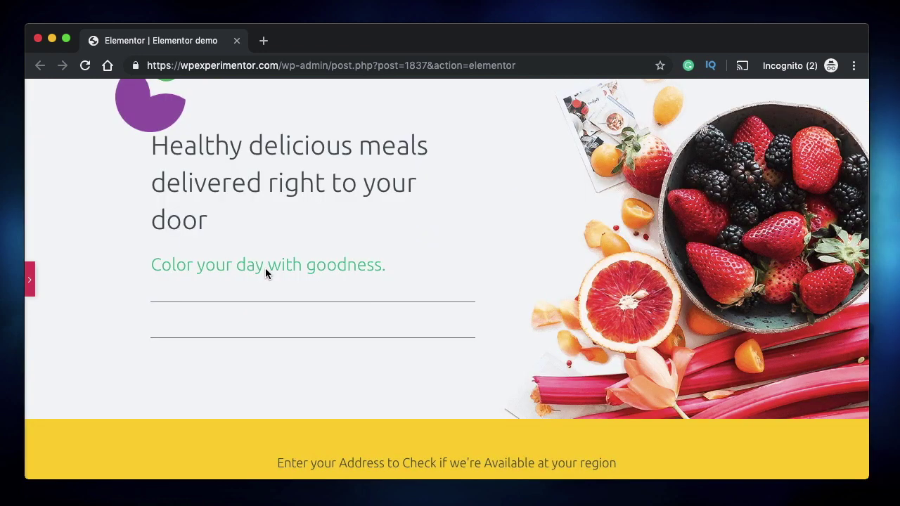
# Return to the hero section and reopen the tagline divider's settings panel.
pyautogui.scroll(2, 265, 268)
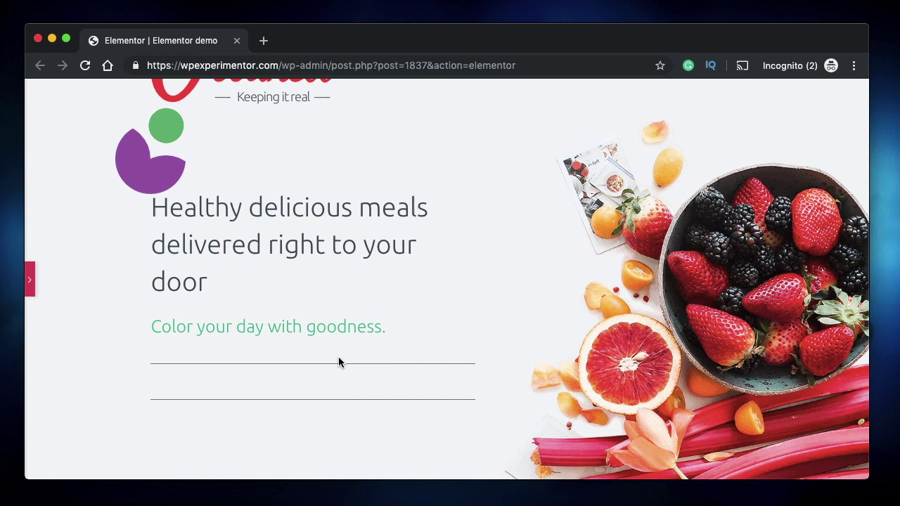
pyautogui.click(31, 290)
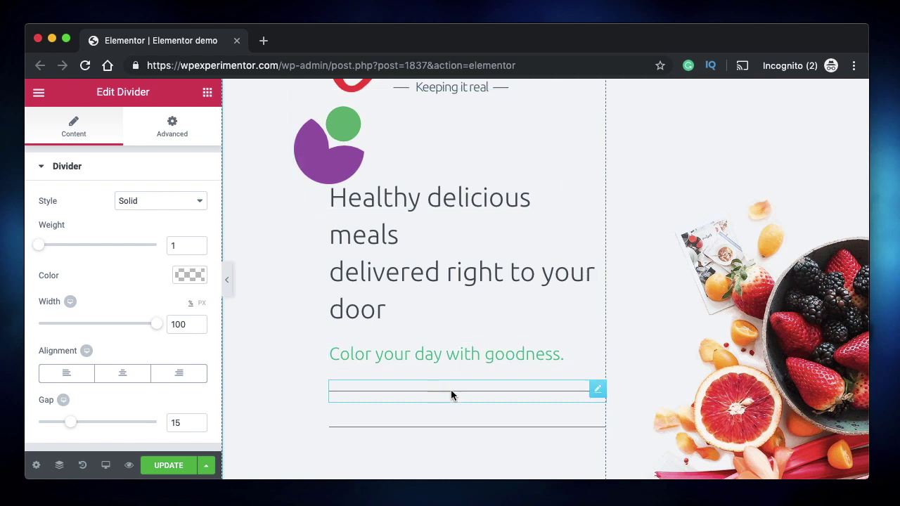
# Change the hero divider's colour to purple.
pyautogui.click(189, 276)
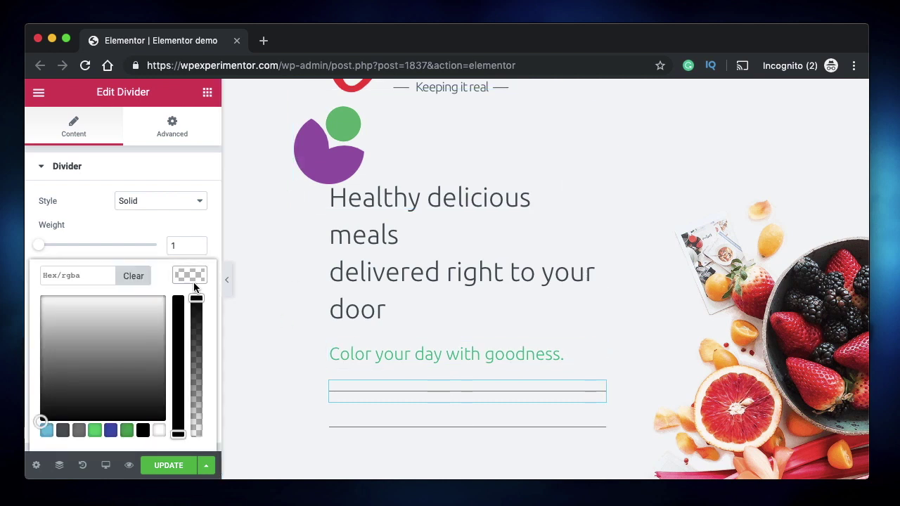
pyautogui.click(111, 430)
pyautogui.click(134, 323)
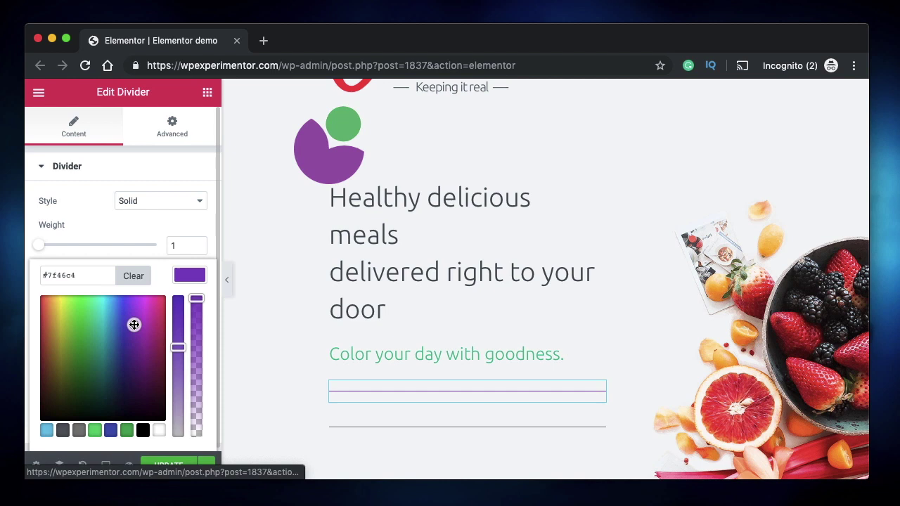
pyautogui.click(190, 275)
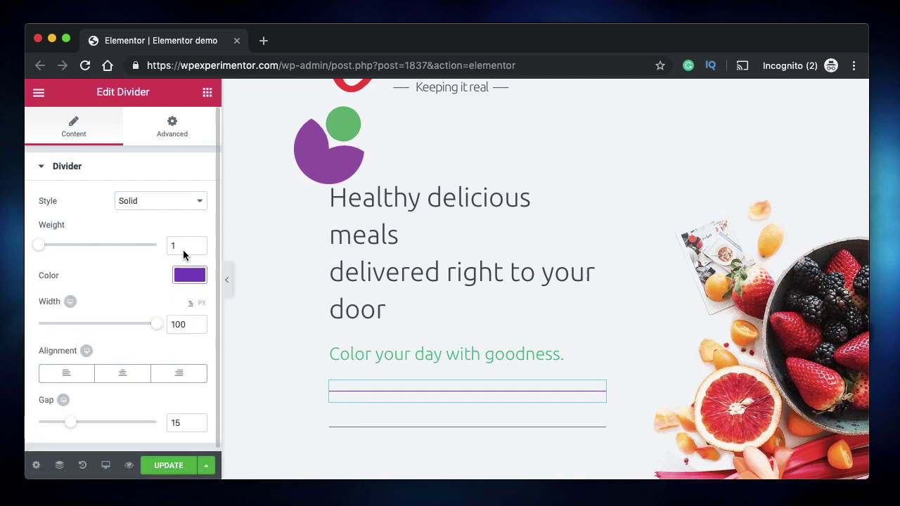
# Give the divider weight 100, width 100 px and Dotted style for a pac-man shape.
pyautogui.doubleClick(188, 244)
pyautogui.write('00')
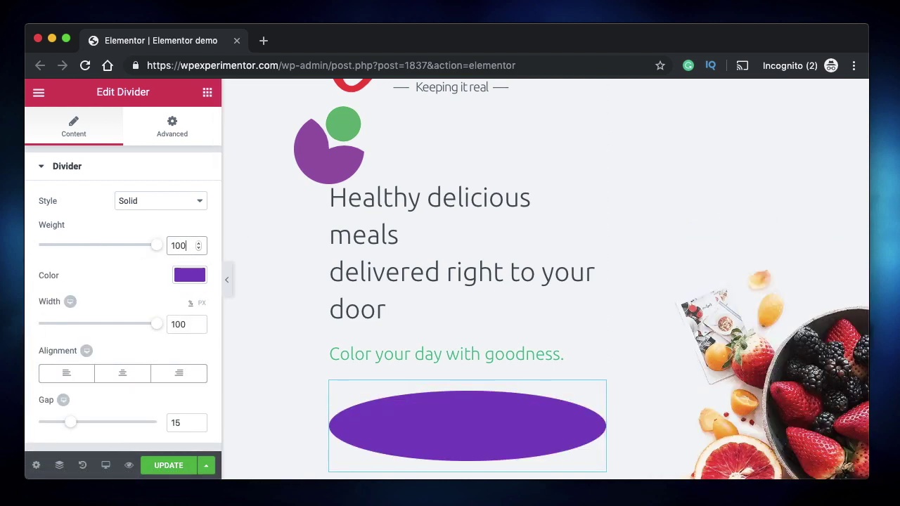
pyautogui.click(202, 302)
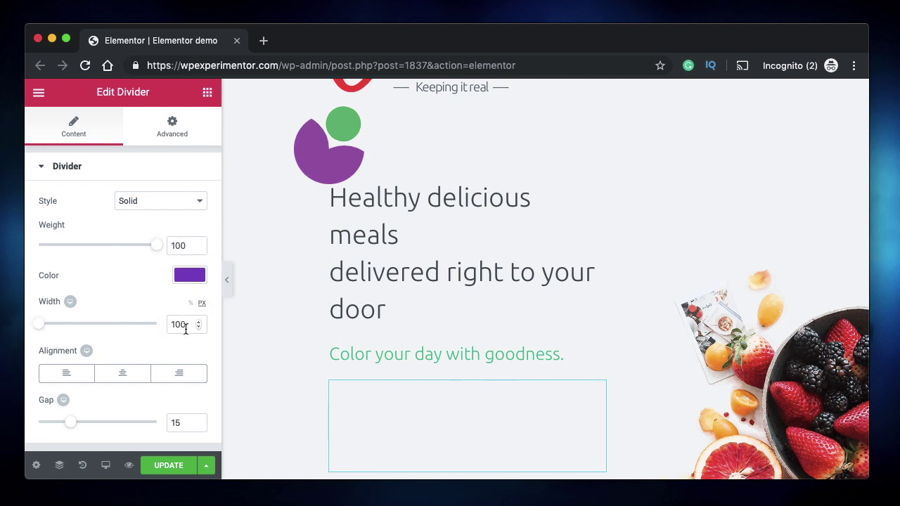
pyautogui.write('100')
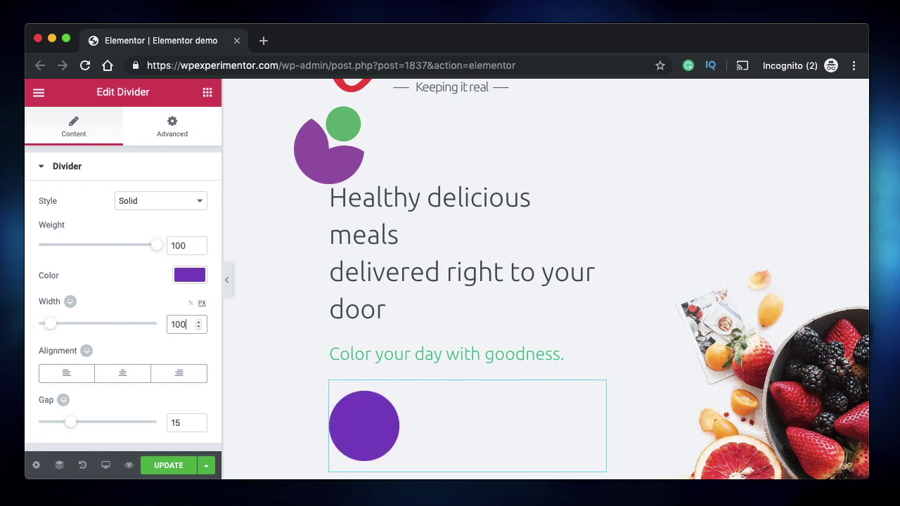
pyautogui.click(155, 204)
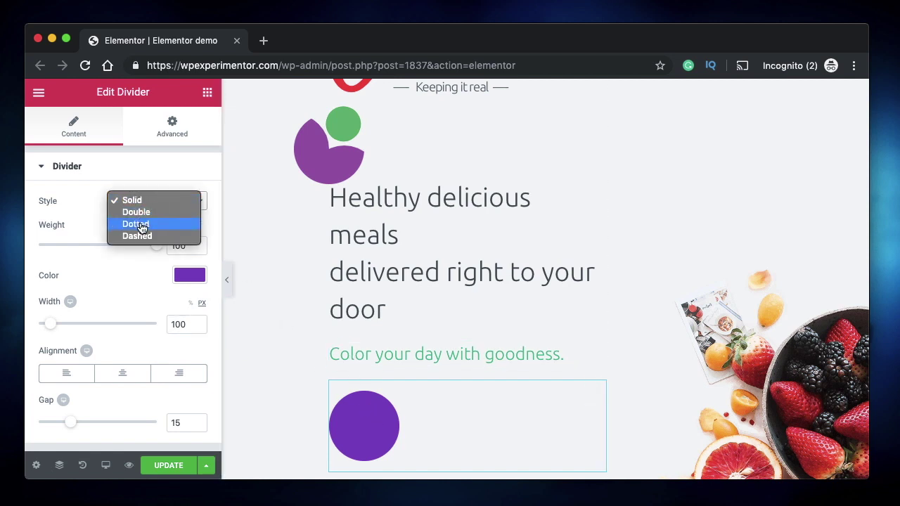
pyautogui.click(141, 225)
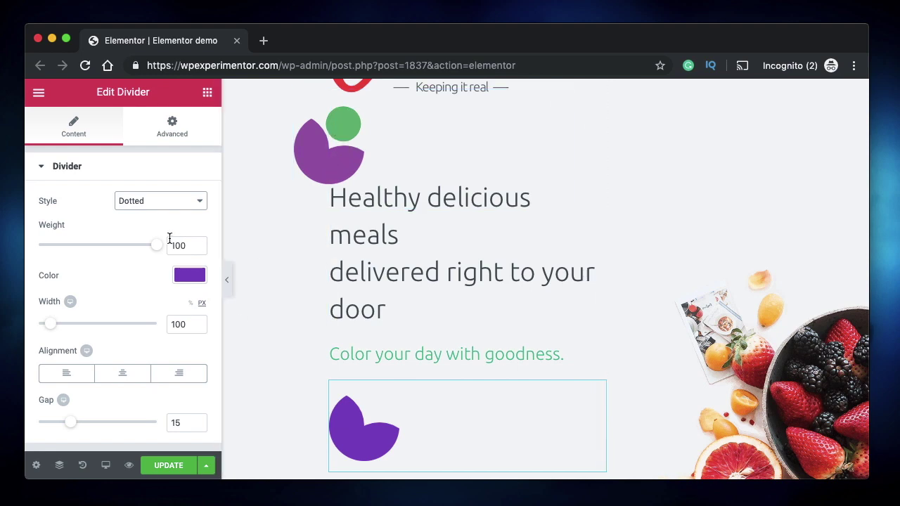
pyautogui.scroll(-3, 475, 419)
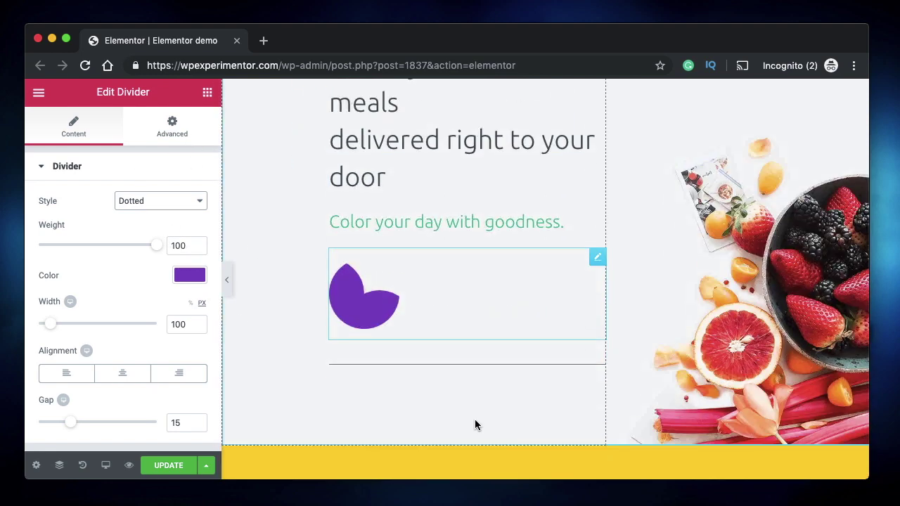
# Select the thin divider under the purple pac-man and set weight 50 and width 50.
pyautogui.click(476, 343)
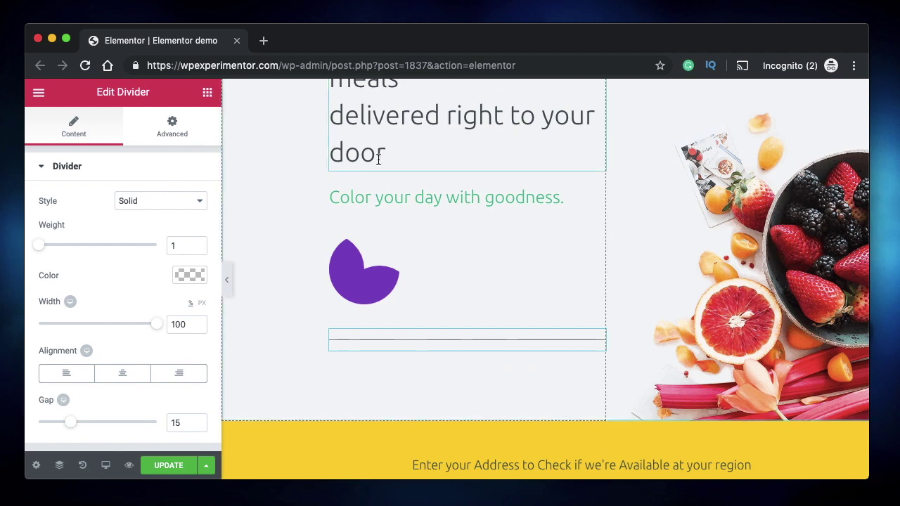
pyautogui.scroll(3, 351, 141)
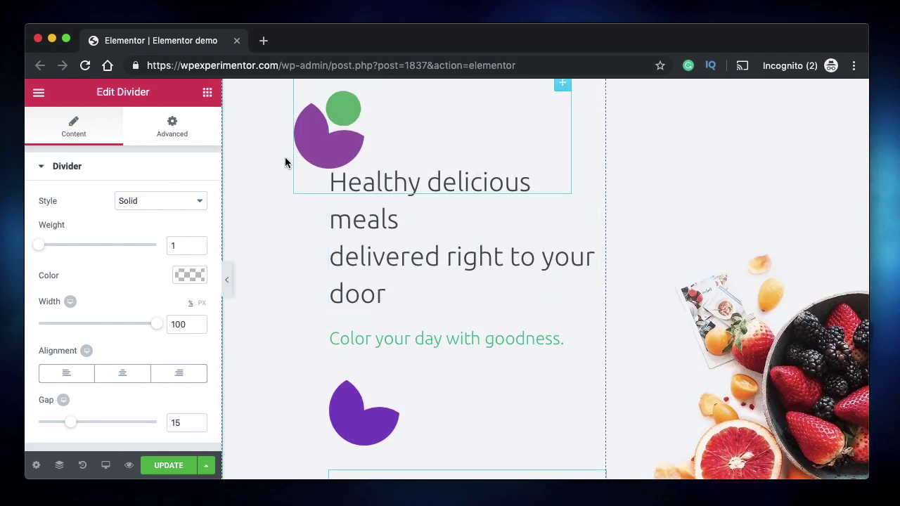
pyautogui.write('50')
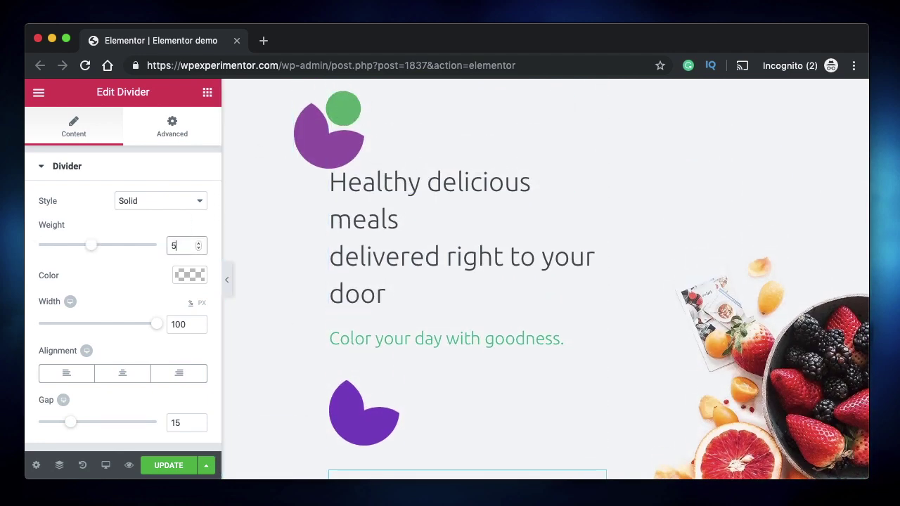
pyautogui.doubleClick(183, 322)
pyautogui.write('50')
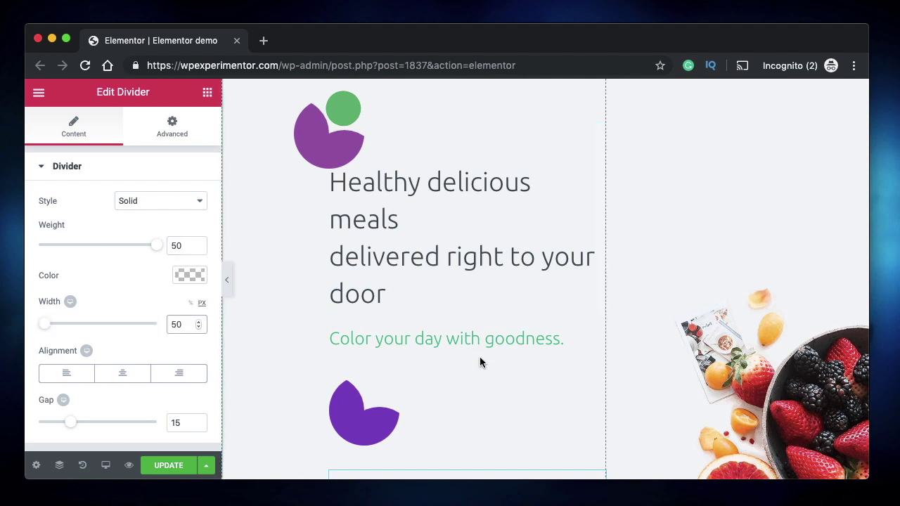
pyautogui.scroll(-2, 478, 361)
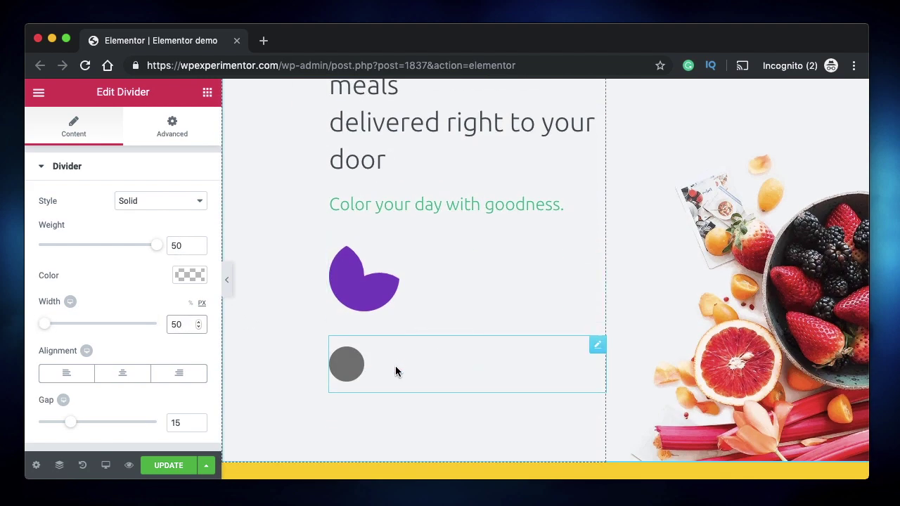
pyautogui.scroll(2, 396, 305)
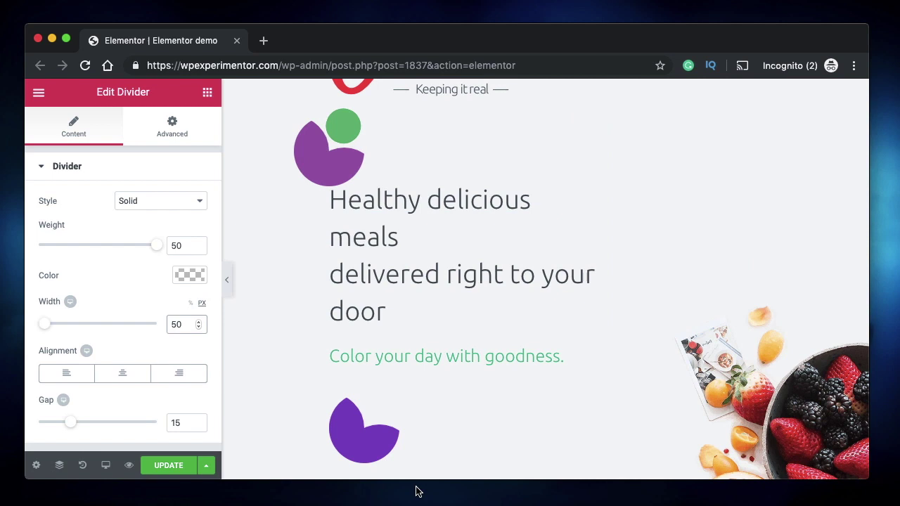
pyautogui.scroll(-2, 466, 358)
# Select the purple pac-man divider and expand its Advanced > Custom Positioning options.
pyautogui.click(530, 307)
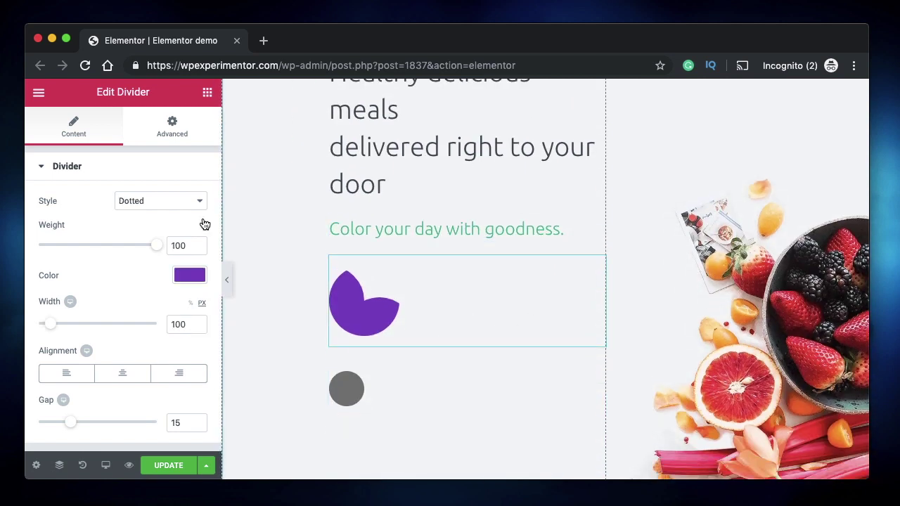
pyautogui.click(181, 137)
pyautogui.scroll(-3, 120, 256)
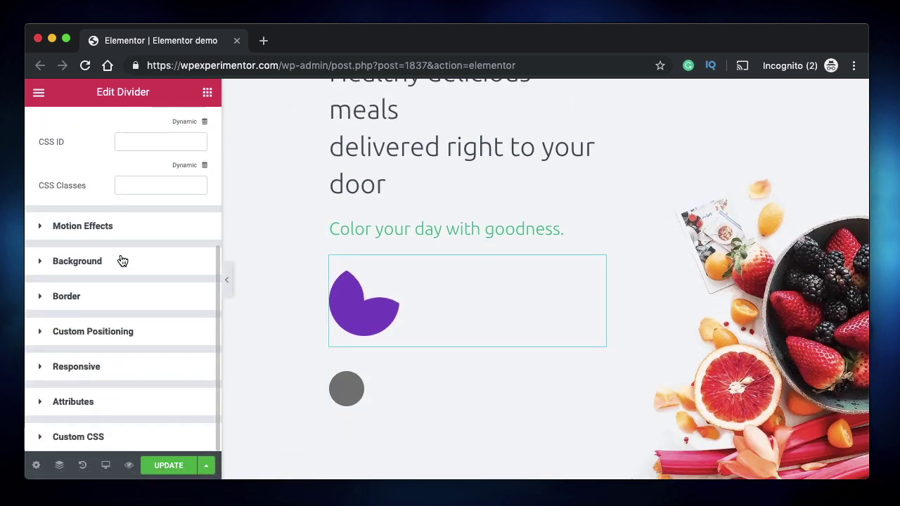
pyautogui.click(143, 331)
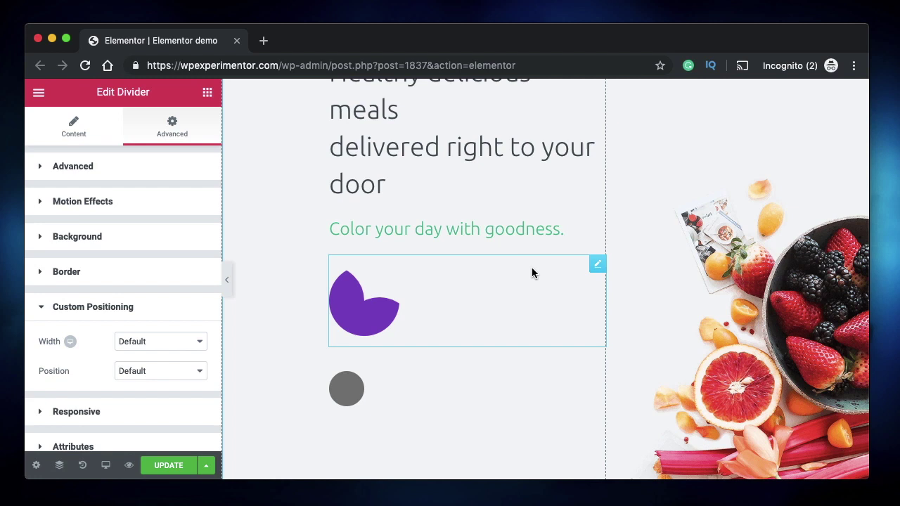
# Set the grey circle divider's Custom Positioning Position to Absolute.
pyautogui.click(367, 386)
pyautogui.click(172, 127)
pyautogui.scroll(-5, 116, 323)
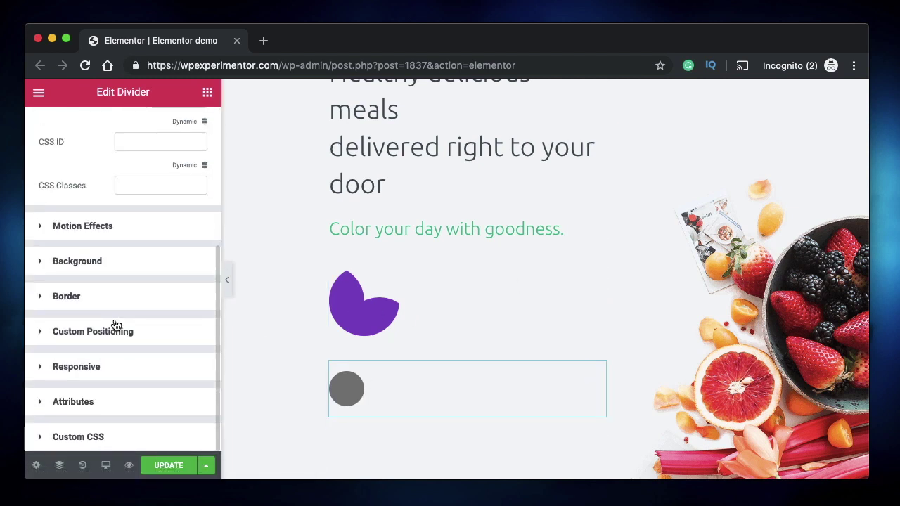
pyautogui.click(133, 331)
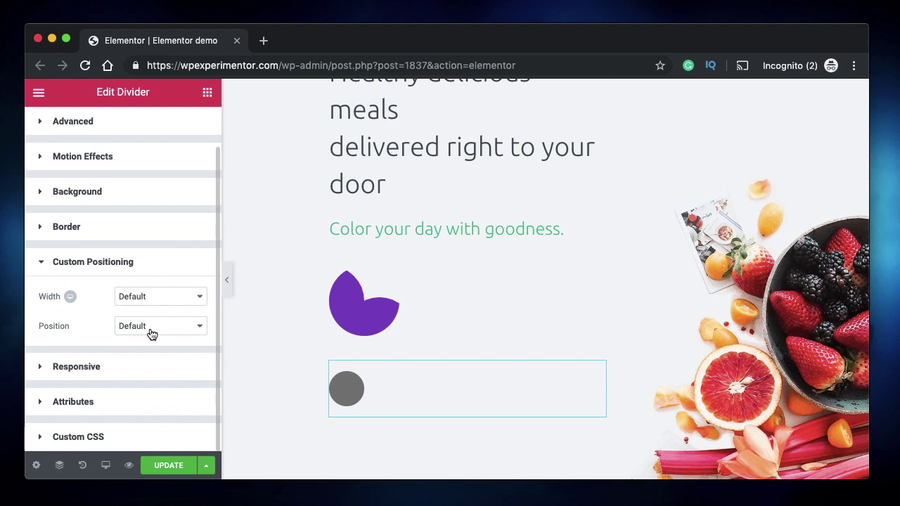
pyautogui.click(151, 334)
pyautogui.click(149, 336)
# Drag the grey circle onto the upper right of the purple pac-man shape.
pyautogui.scroll(-5, 522, 347)
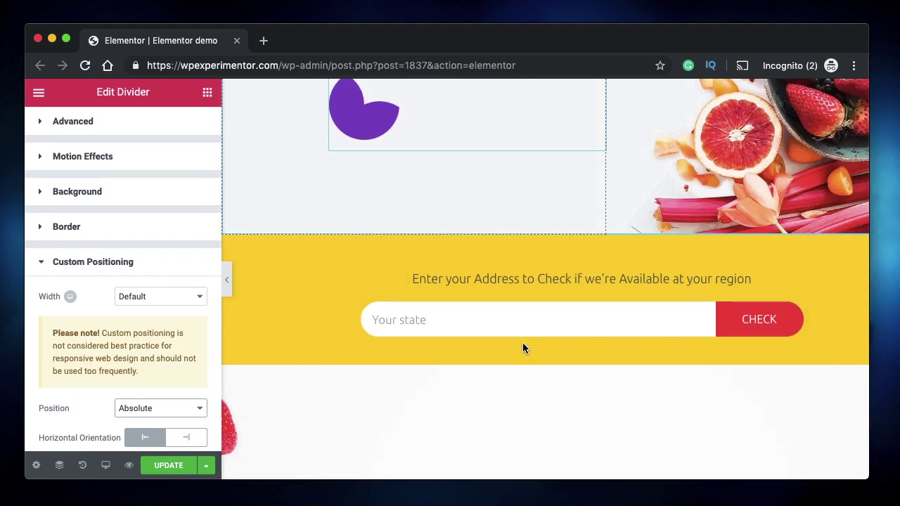
pyautogui.scroll(5, 522, 343)
pyautogui.moveTo(345, 104); pyautogui.dragTo(384, 303)
pyautogui.scroll(-3, 484, 343)
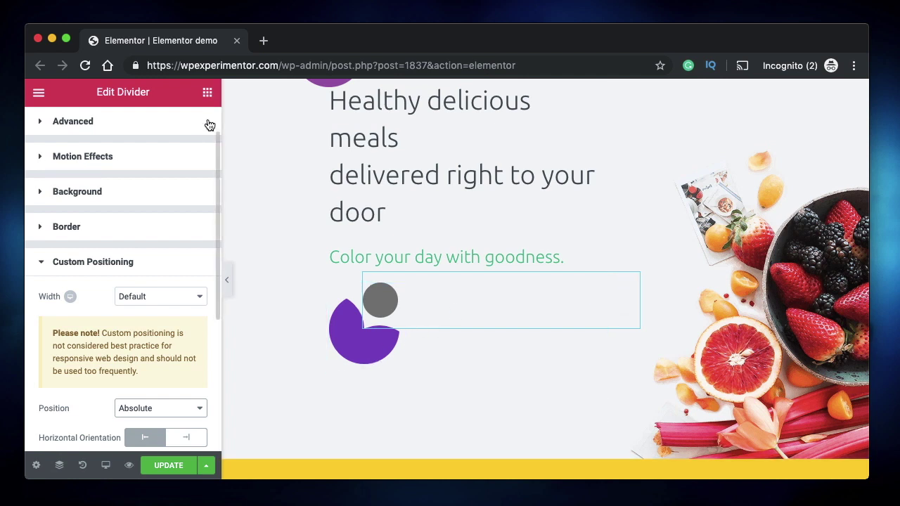
pyautogui.scroll(-5, 116, 441)
# Enter the custom CSS selector{ transform: rotate(40deg) } for the grey divider.
pyautogui.click(117, 441)
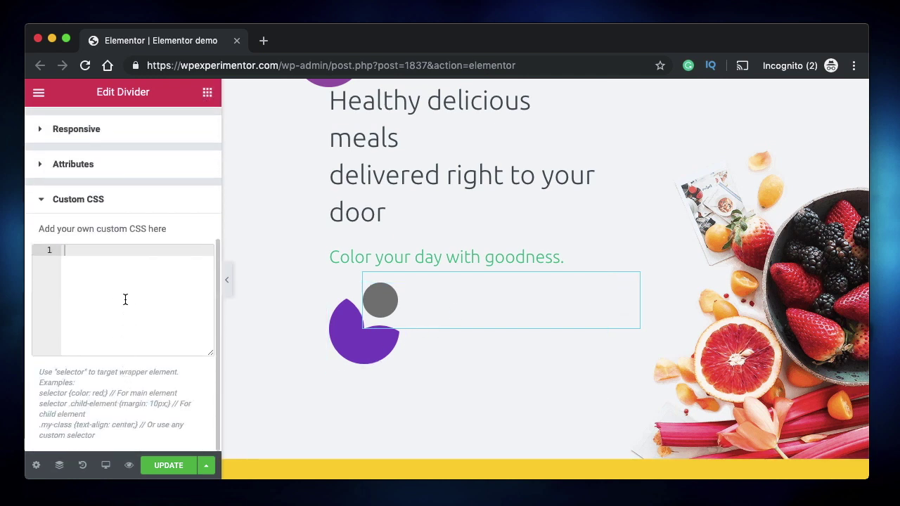
pyautogui.click(125, 299)
pyautogui.write('selector{')
pyautogui.press('Return')
pyautogui.write('tr')
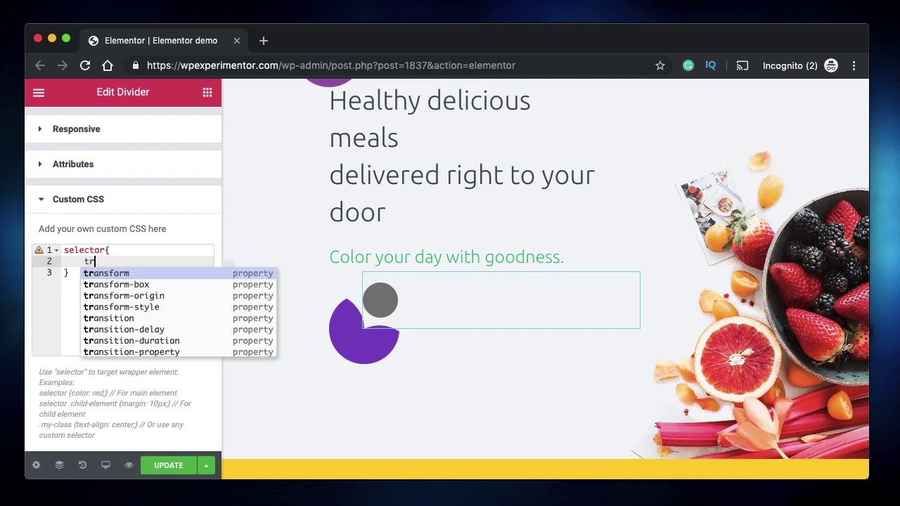
pyautogui.press('Return')
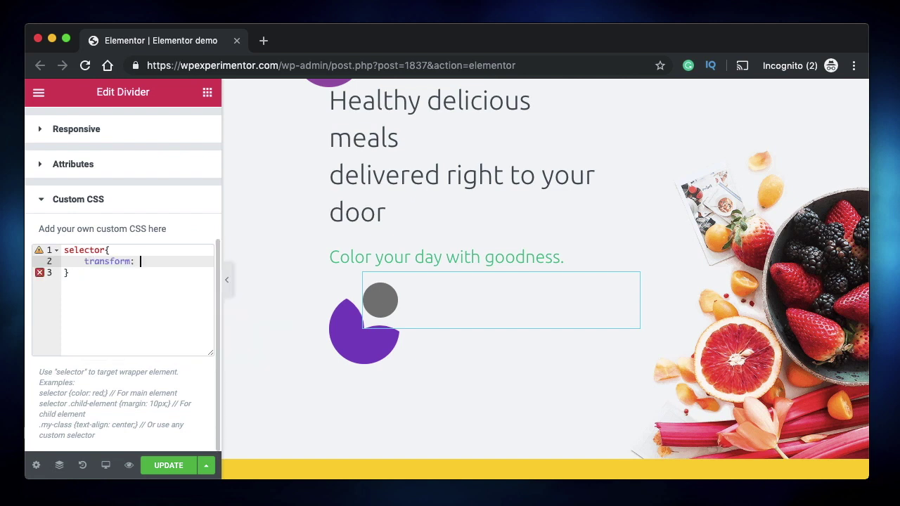
pyautogui.write('ro')
pyautogui.press('Return')
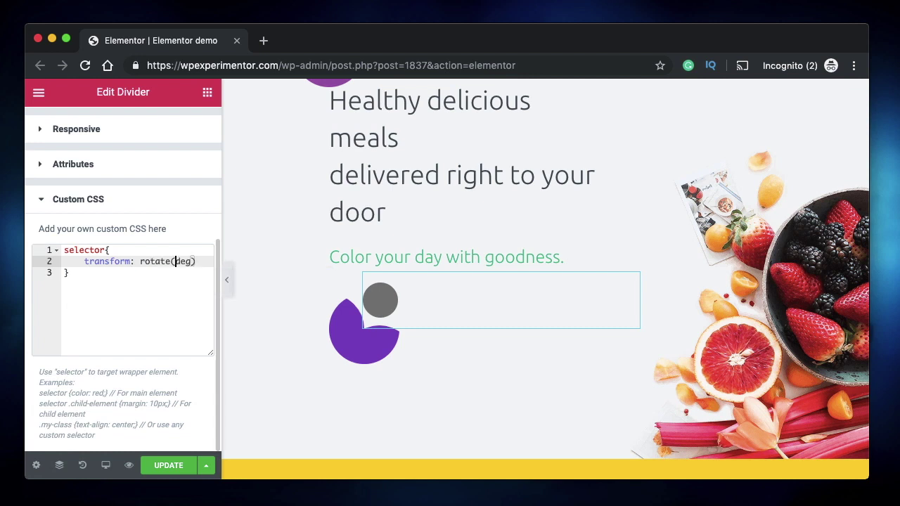
pyautogui.write('40')
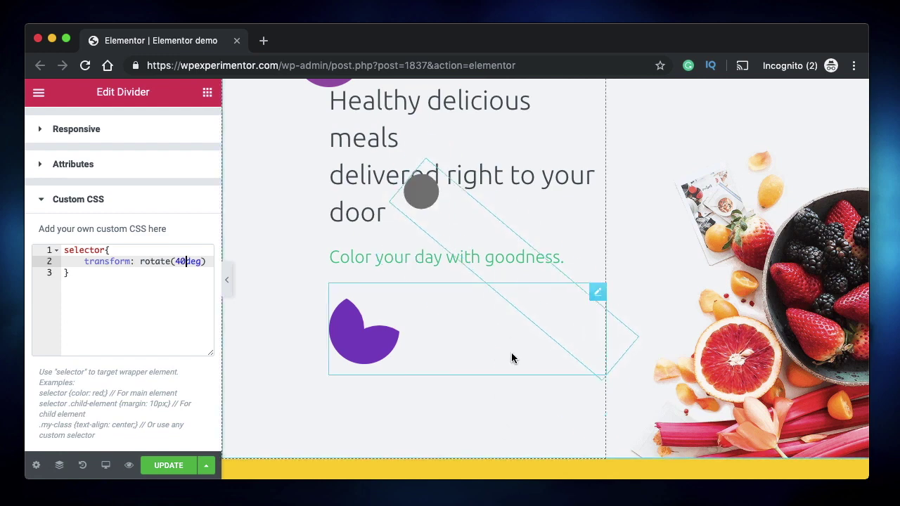
# Review the CSS rule and select the transform: rotate(40deg) line.
pyautogui.scroll(-2, 514, 357)
pyautogui.click(115, 342)
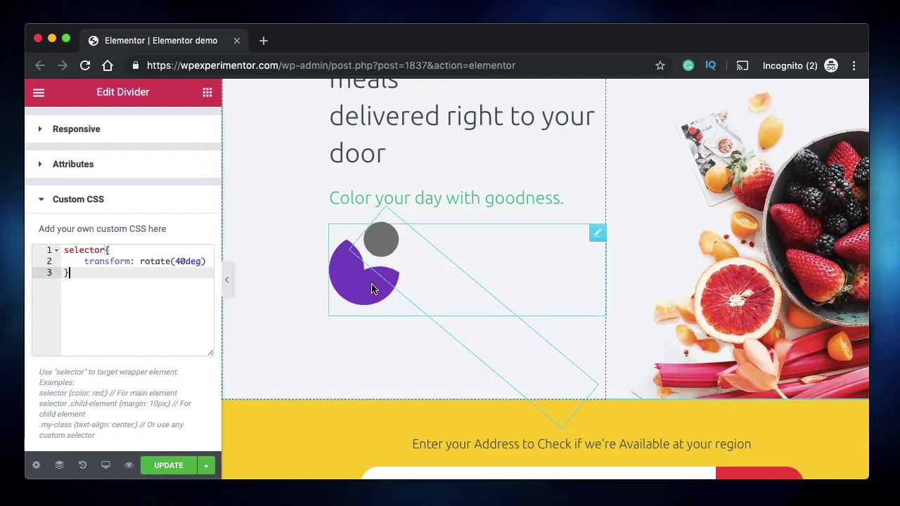
pyautogui.scroll(7, 533, 236)
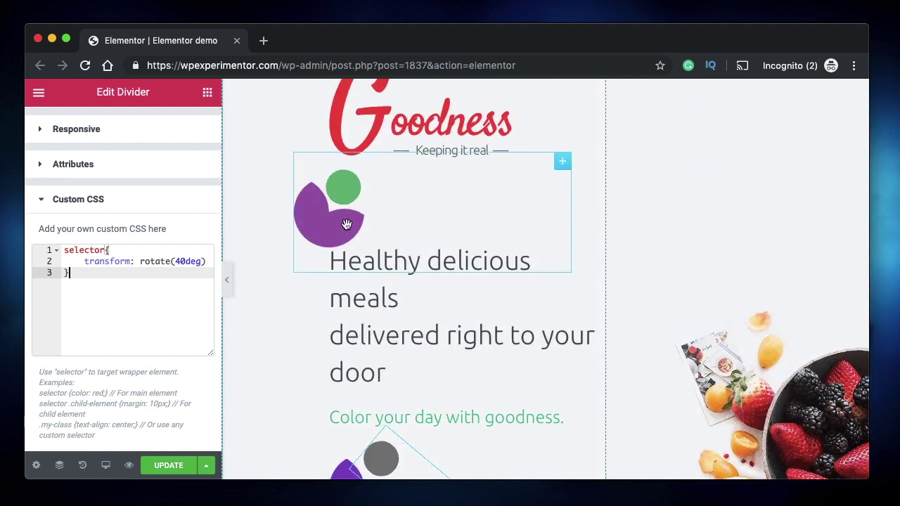
pyautogui.scroll(1, 443, 194)
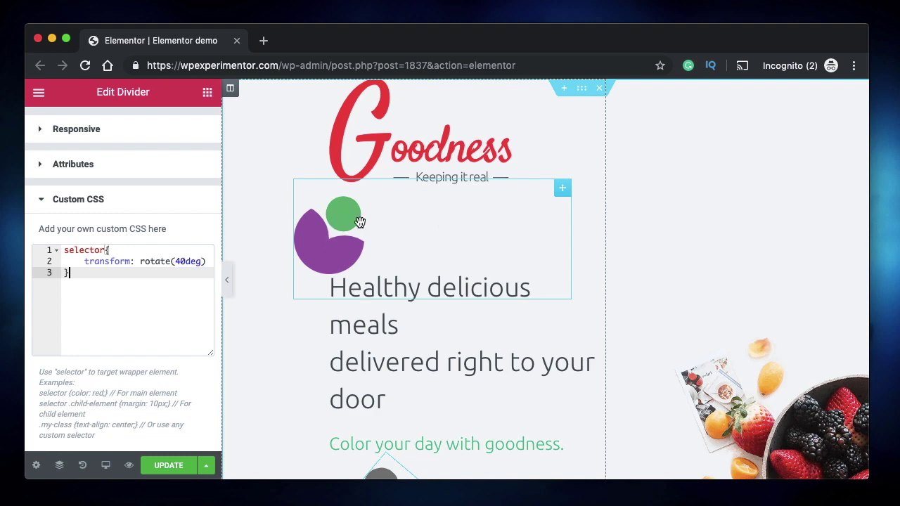
pyautogui.scroll(-3, 421, 217)
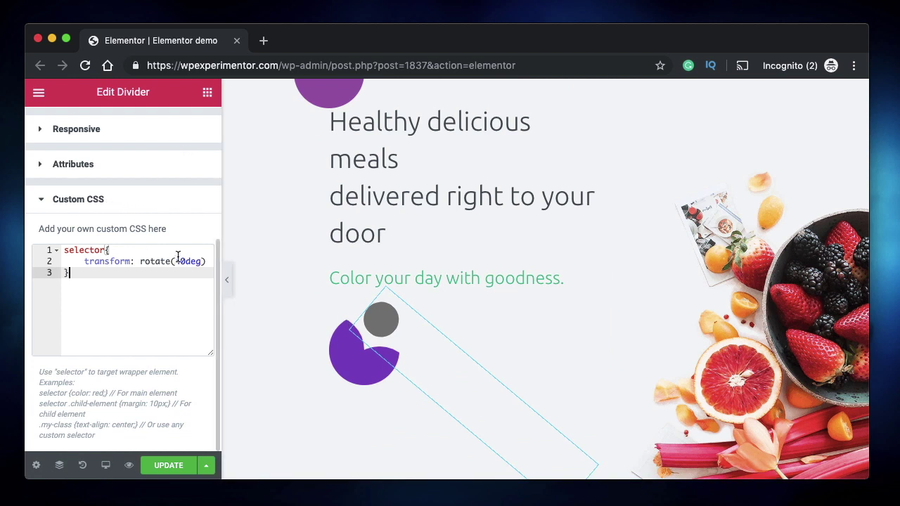
pyautogui.tripleClick(112, 258)
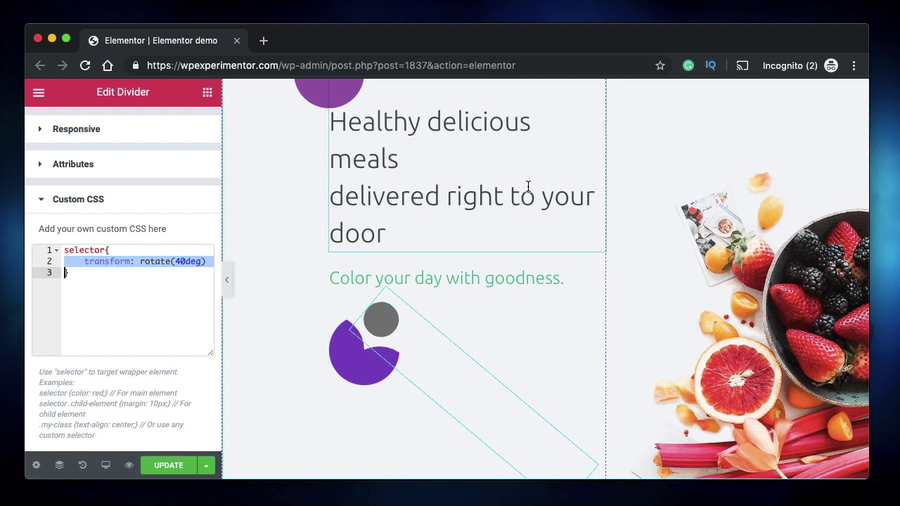
pyautogui.scroll(1, 528, 185)
# Add a Spacer widget below the Goodness logo and show its Advanced settings.
pyautogui.click(112, 200)
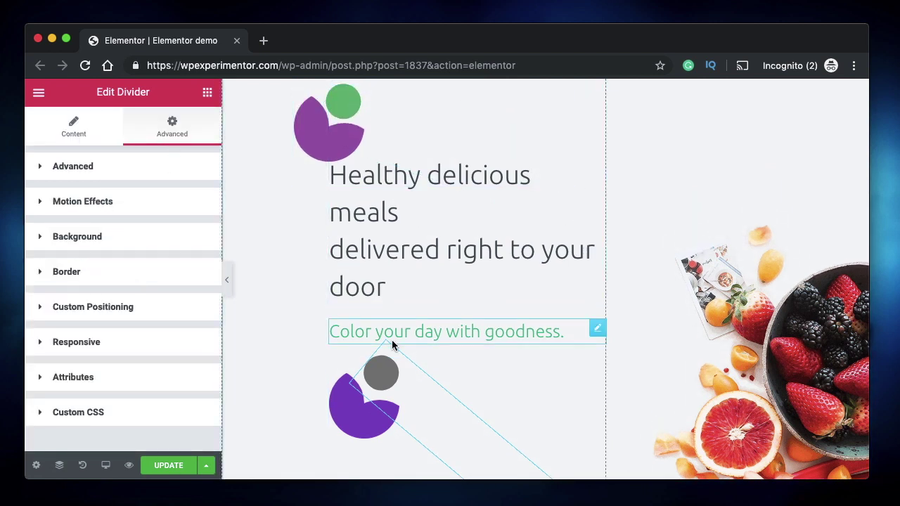
pyautogui.scroll(-2, 391, 337)
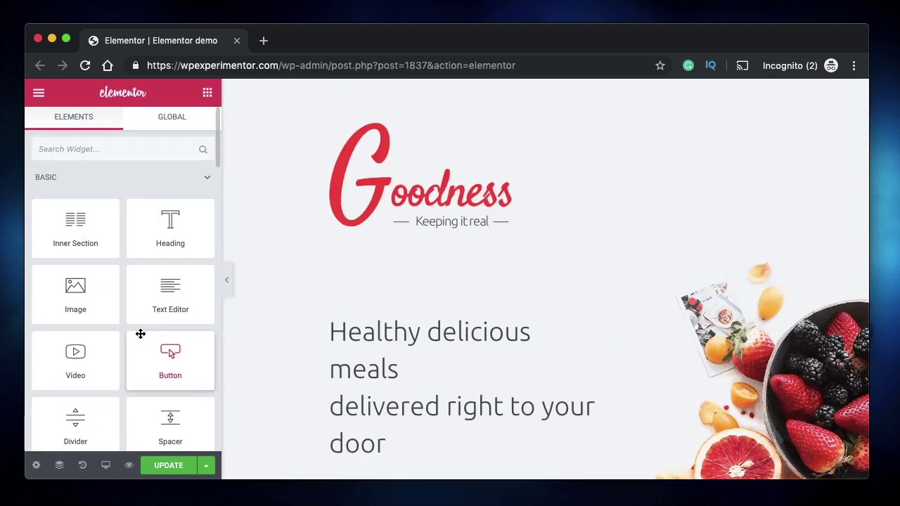
pyautogui.scroll(-3, 140, 333)
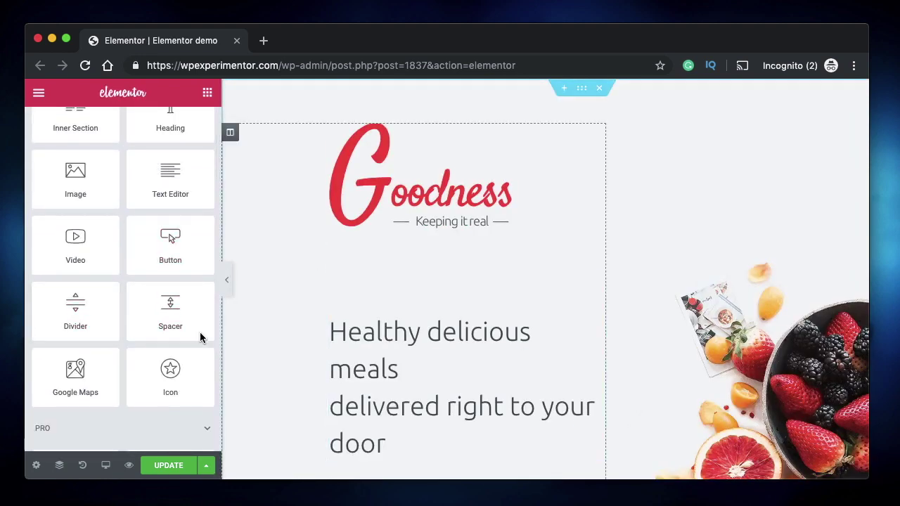
pyautogui.moveTo(173, 307); pyautogui.dragTo(418, 246)
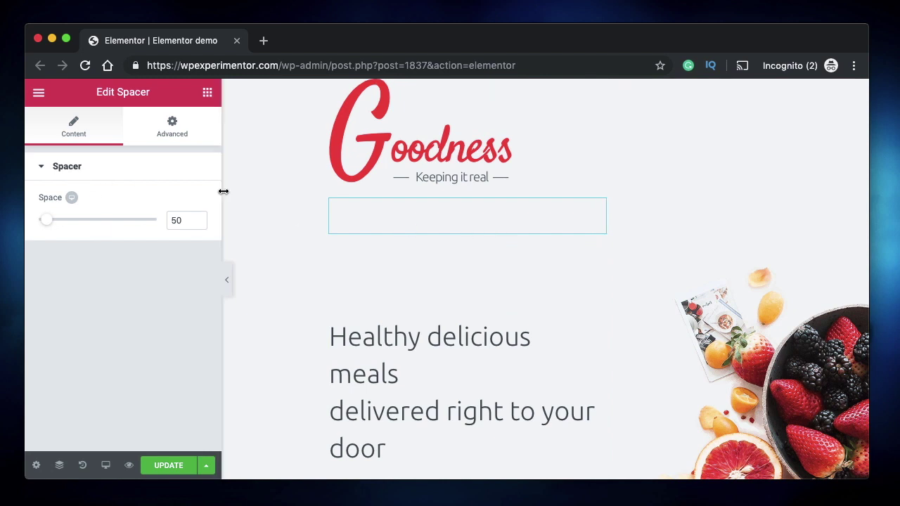
pyautogui.click(172, 128)
pyautogui.scroll(-4, 134, 214)
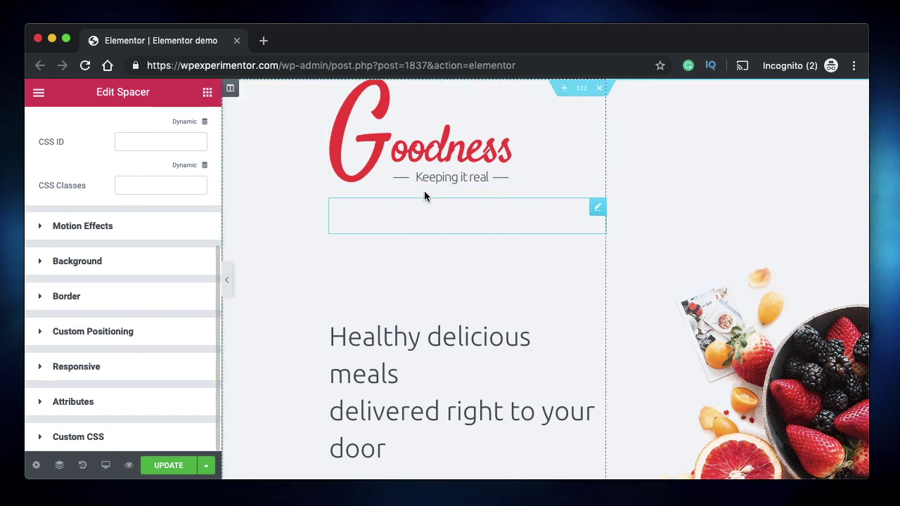
# Give the spacer a Classic background in green.
pyautogui.click(119, 260)
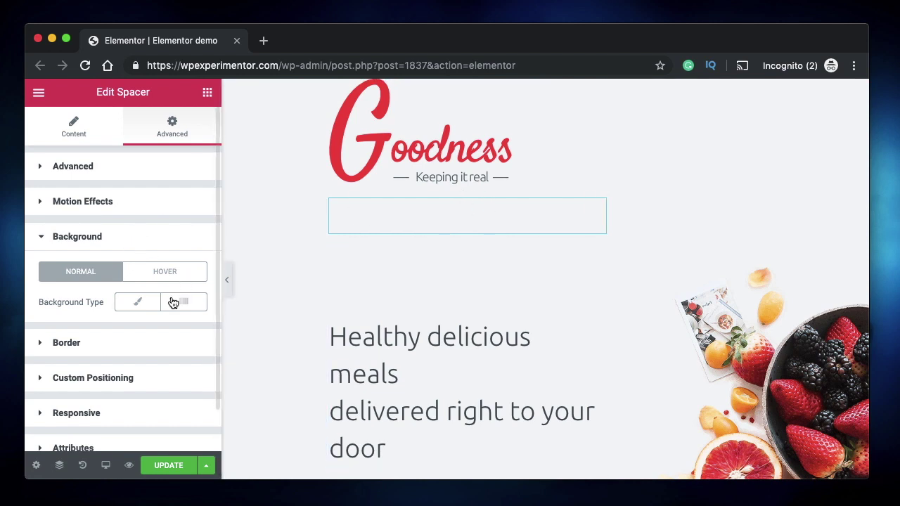
pyautogui.click(138, 301)
pyautogui.click(190, 327)
pyautogui.click(128, 333)
pyautogui.click(430, 216)
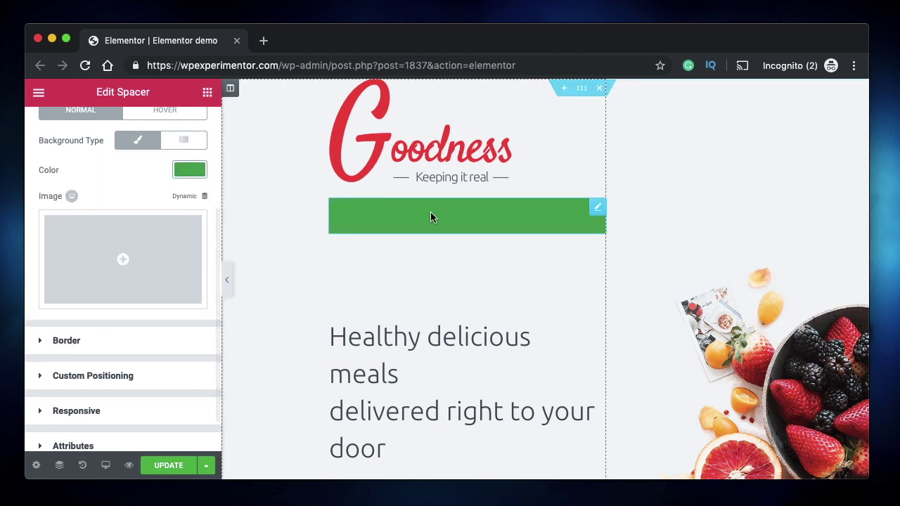
pyautogui.scroll(5, 113, 147)
pyautogui.click(66, 134)
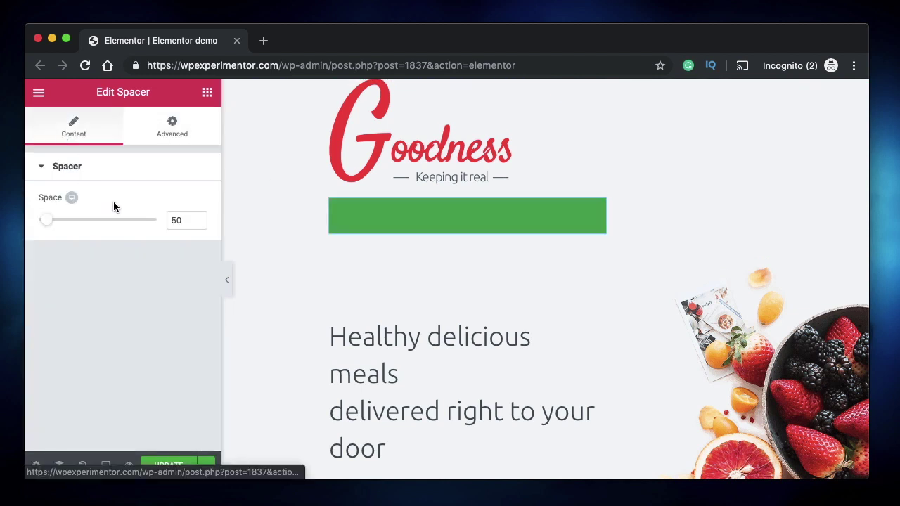
# Set the green spacer's Space height to 43.
pyautogui.moveTo(45, 220); pyautogui.dragTo(71, 217)
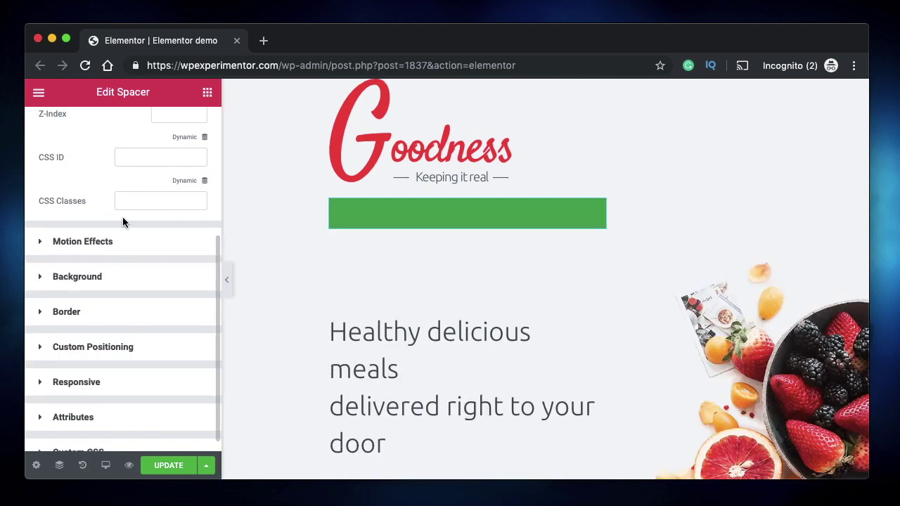
pyautogui.scroll(5, 122, 216)
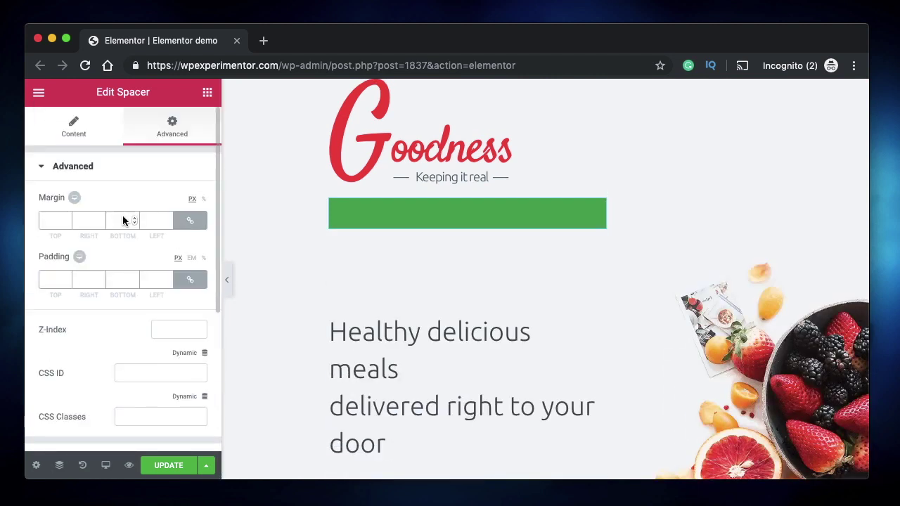
pyautogui.click(83, 135)
pyautogui.click(180, 224)
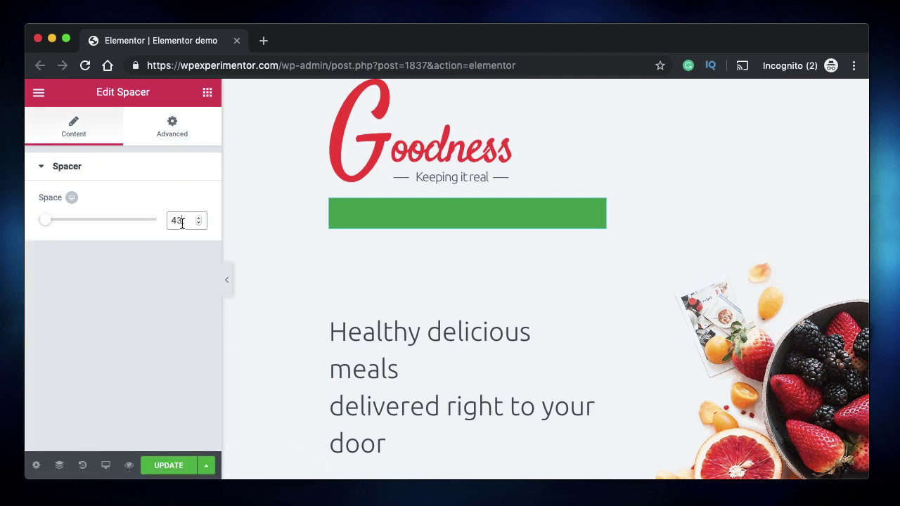
pyautogui.doubleClick(181, 224)
pyautogui.click(182, 223)
pyautogui.doubleClick(182, 223)
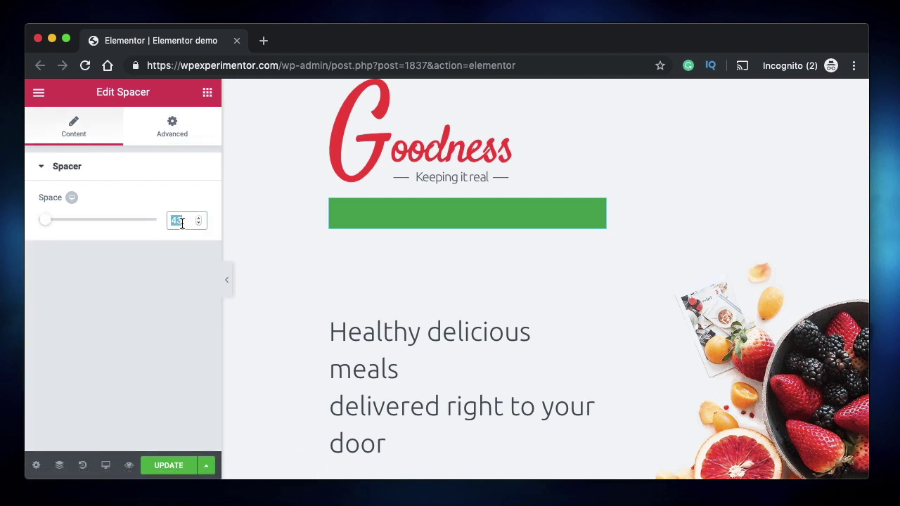
# Give the spacer a Custom width of 43 px under Custom Positioning.
pyautogui.click(181, 145)
pyautogui.scroll(-5, 106, 323)
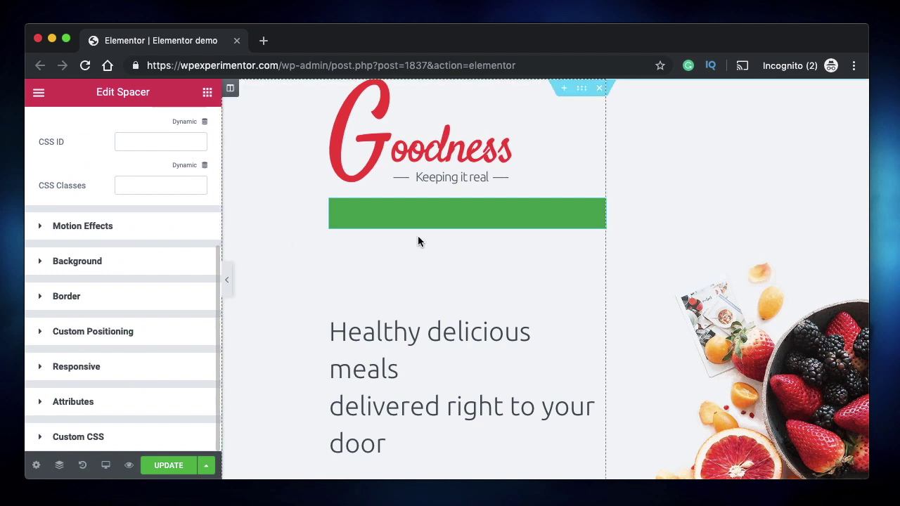
pyautogui.click(94, 226)
pyautogui.click(96, 203)
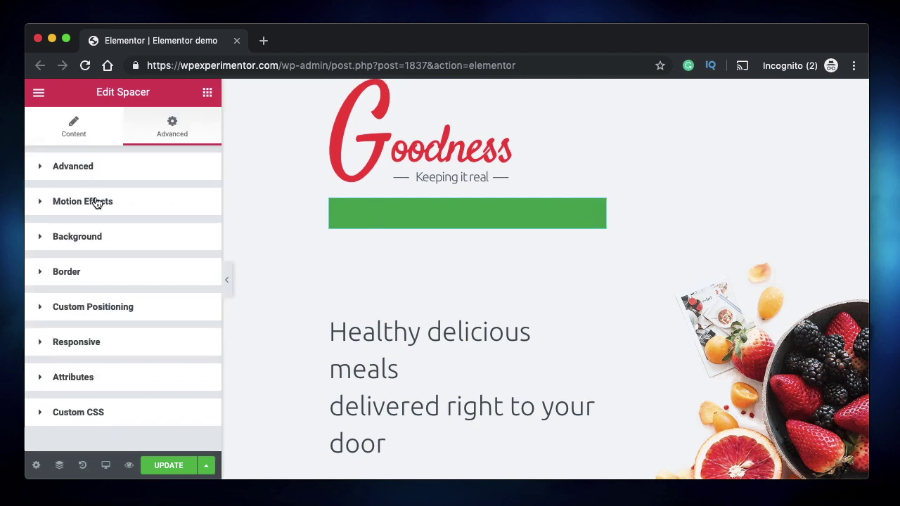
pyautogui.click(106, 305)
pyautogui.scroll(-1, 84, 300)
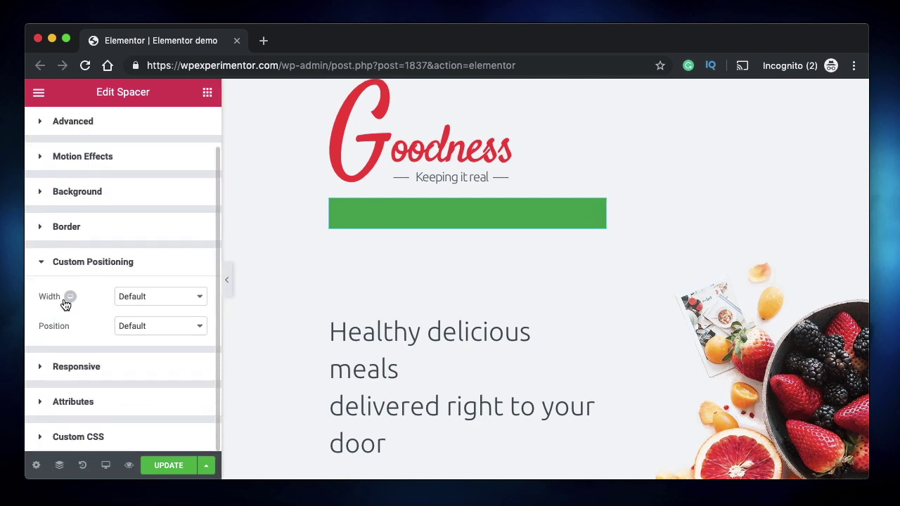
pyautogui.click(179, 304)
pyautogui.click(151, 340)
pyautogui.click(180, 345)
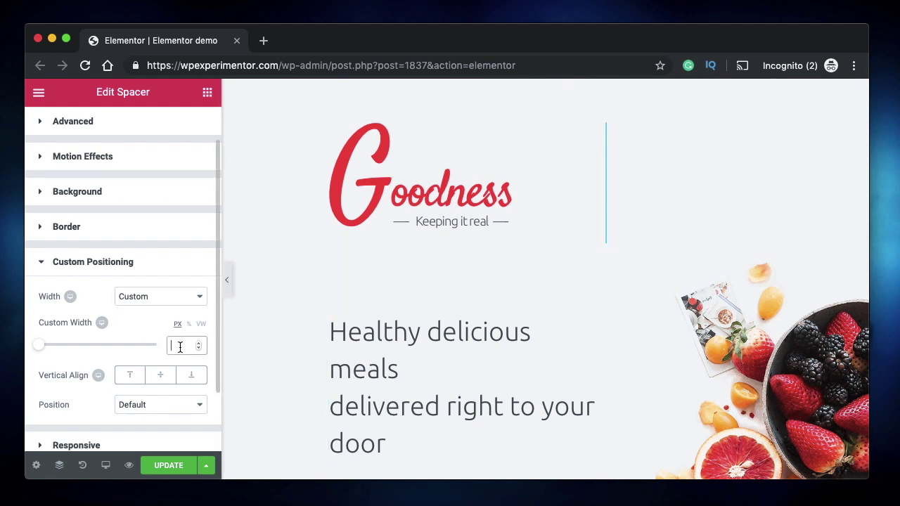
pyautogui.write('43')
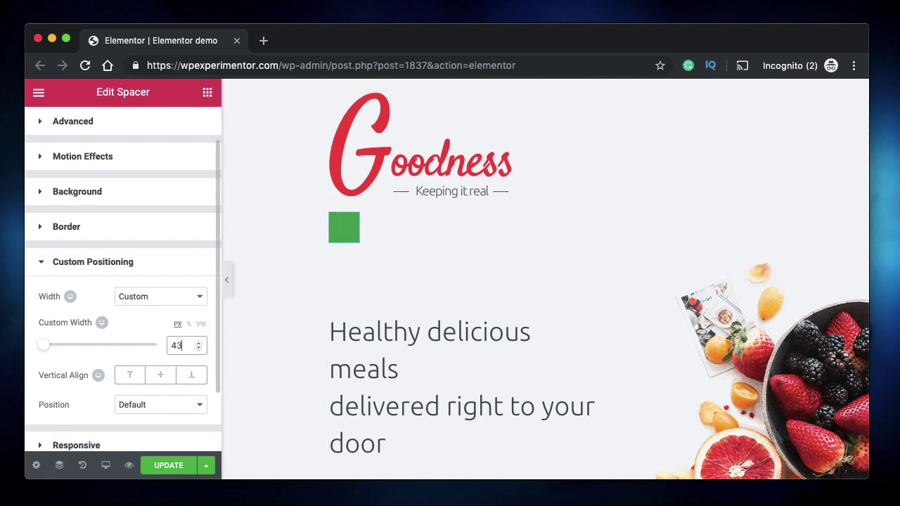
pyautogui.scroll(-2, 173, 288)
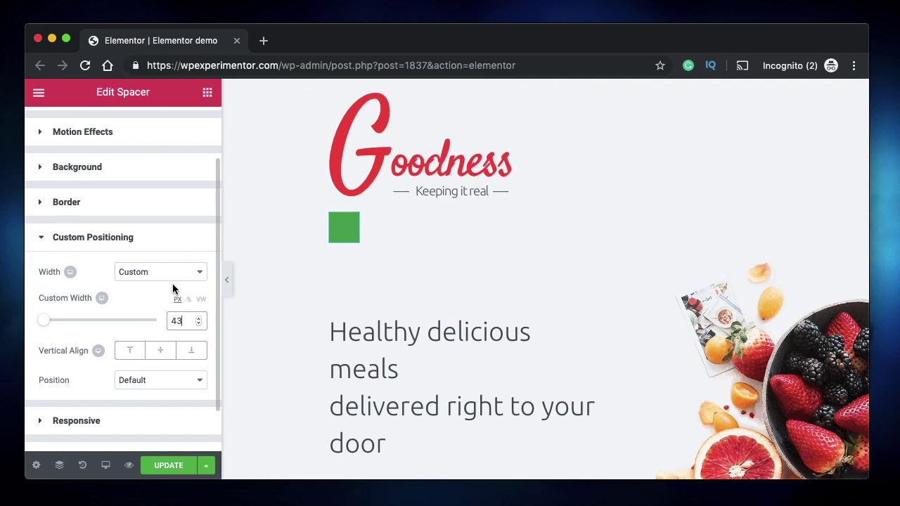
pyautogui.click(141, 230)
# Set the green square's border radius to 10 on all corners and preview the page.
pyautogui.click(129, 272)
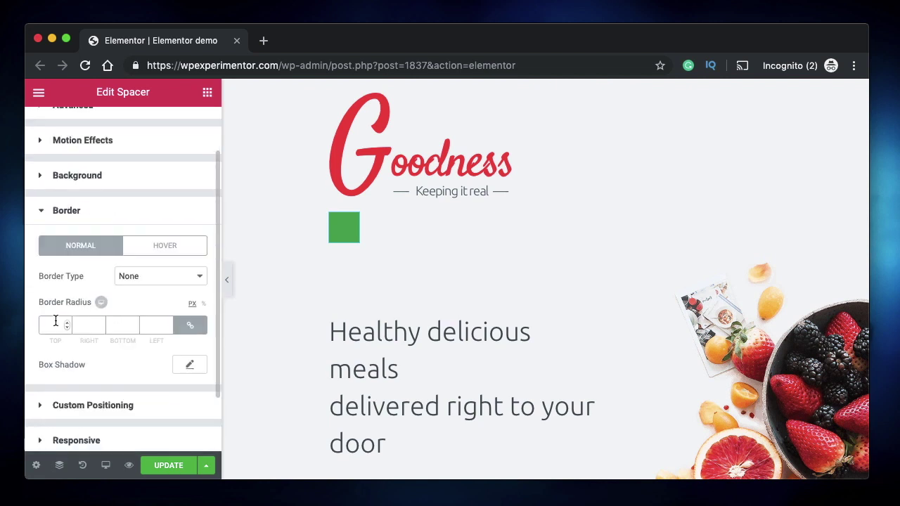
pyautogui.write('20')
pyautogui.press('BackSpace')
pyautogui.press('BackSpace')
pyautogui.write('40')
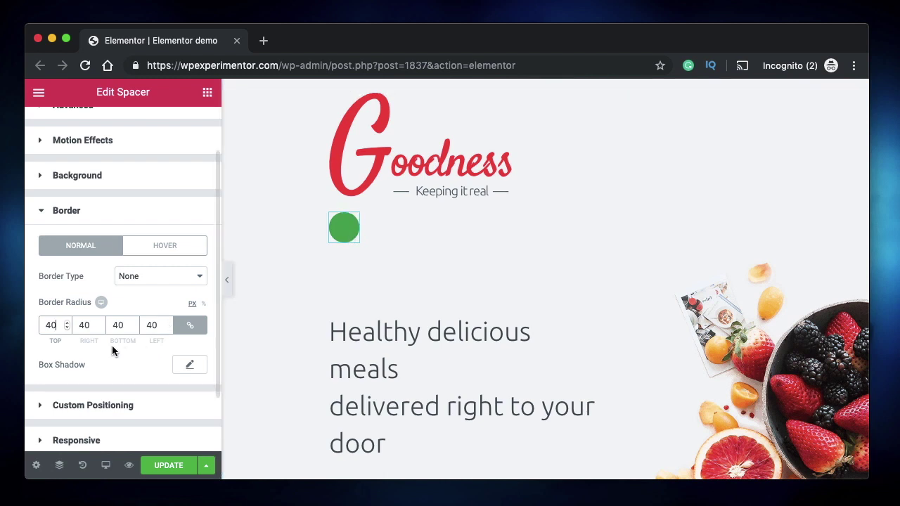
pyautogui.write('20')
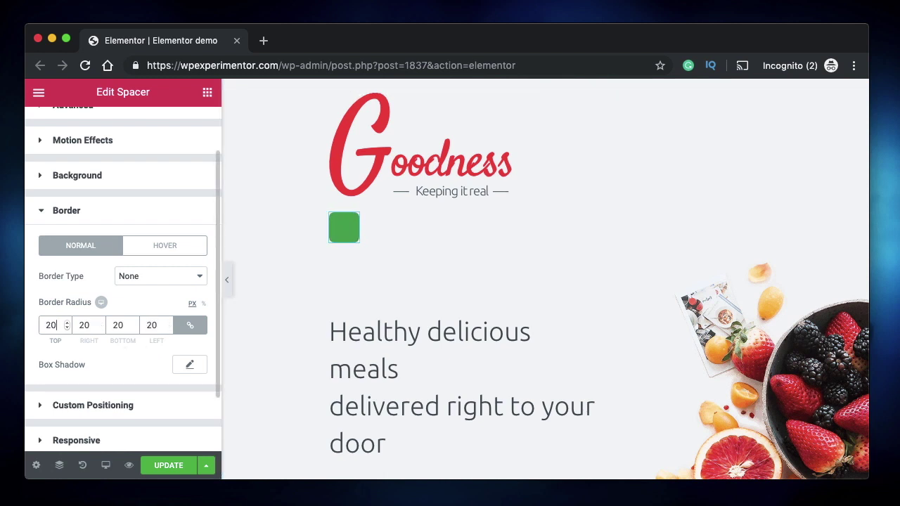
pyautogui.press('BackSpace')
pyautogui.press('BackSpace')
pyautogui.write('10')
pyautogui.click(226, 281)
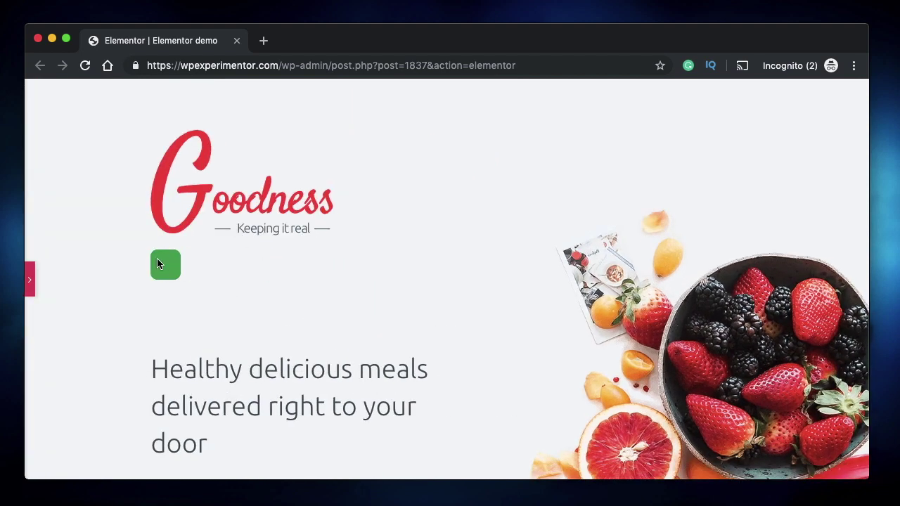
pyautogui.click(31, 280)
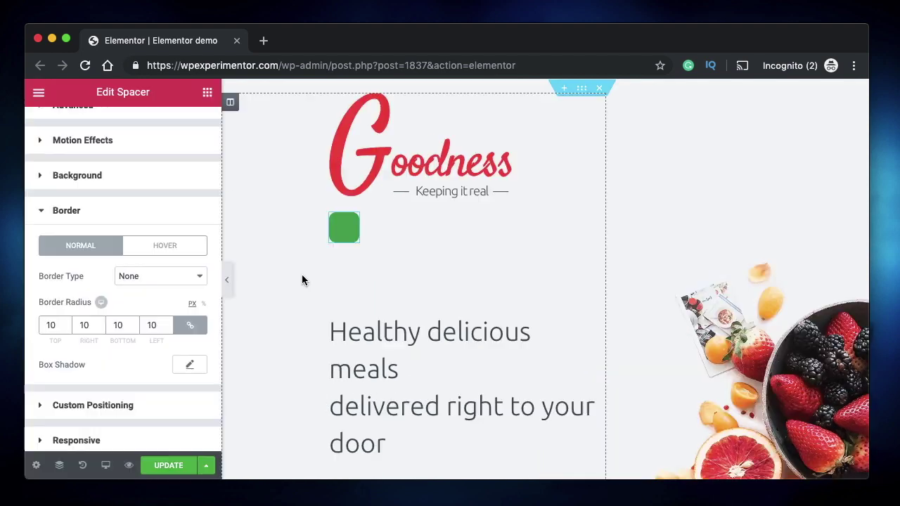
# Duplicate the rounded green square twice to make three blocks in a row.
pyautogui.rightClick(353, 228)
pyautogui.click(382, 255)
pyautogui.press('super+d')
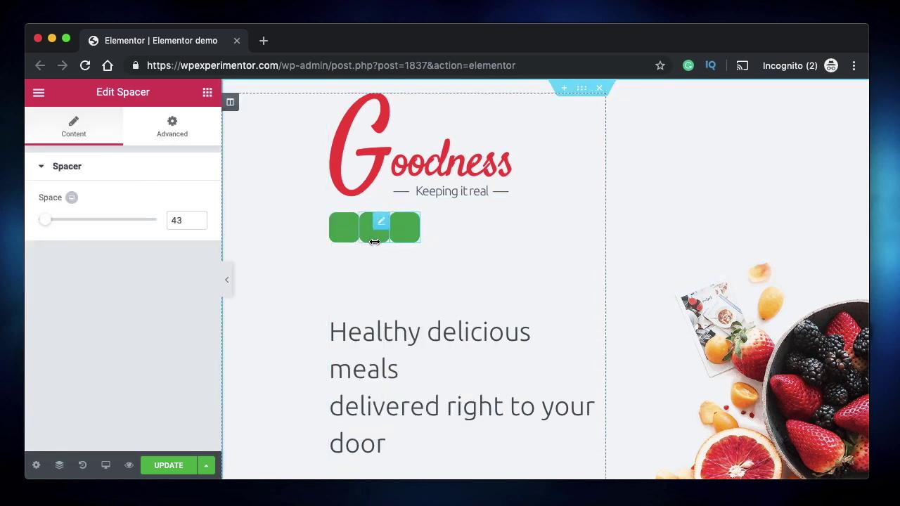
# Show the middle block's border options and preview the widened middle block.
pyautogui.moveTo(408, 224)
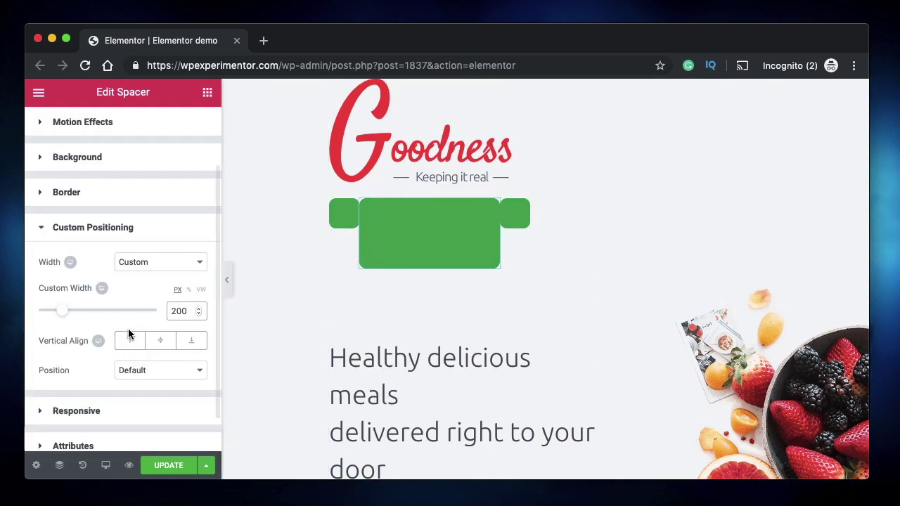
pyautogui.scroll(-2, 129, 335)
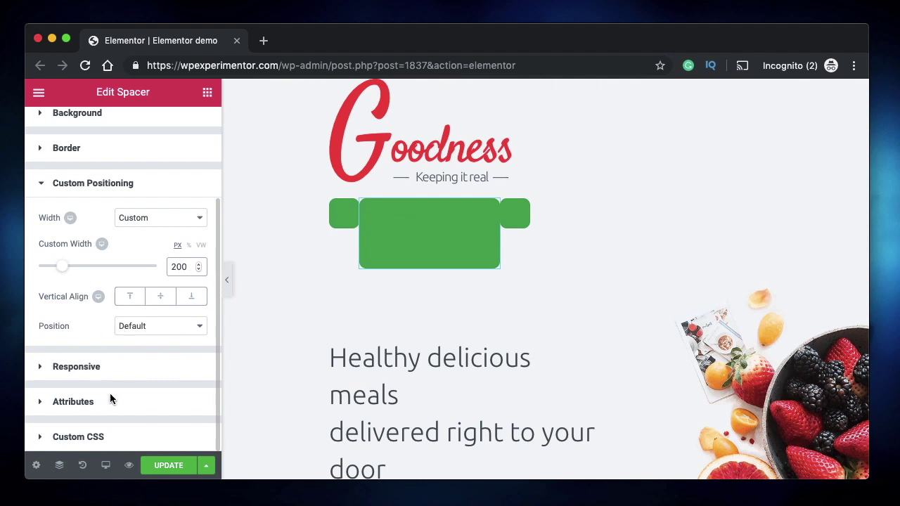
pyautogui.scroll(2, 120, 264)
pyautogui.scroll(-1, 116, 232)
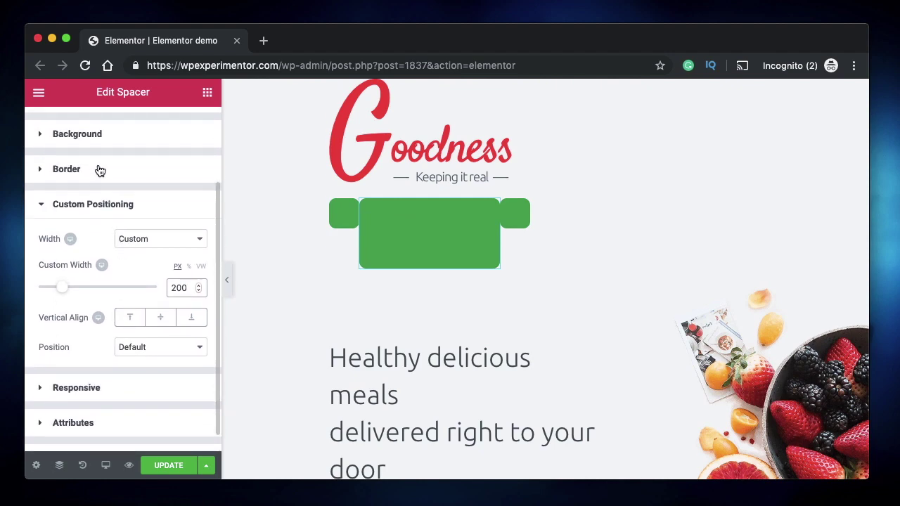
pyautogui.click(100, 170)
pyautogui.click(226, 279)
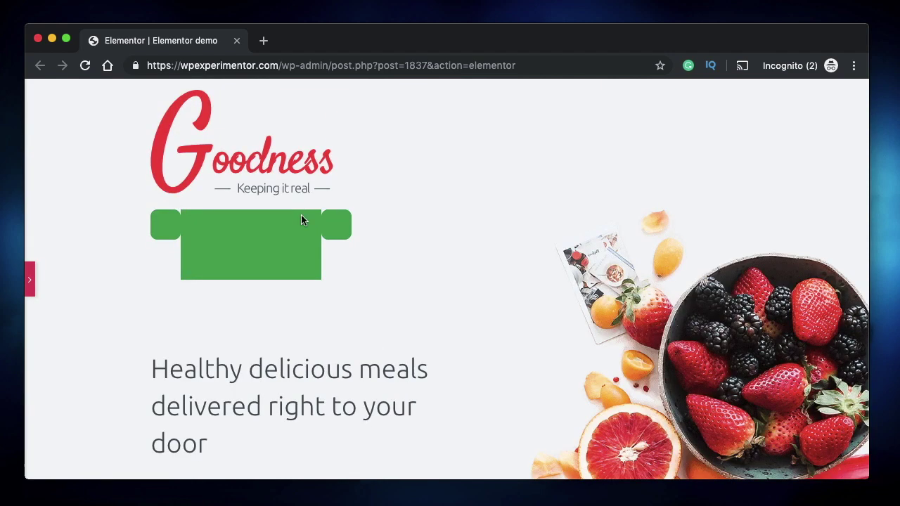
# Set the middle green block's border radius to 500 to make it a pill.
pyautogui.click(29, 279)
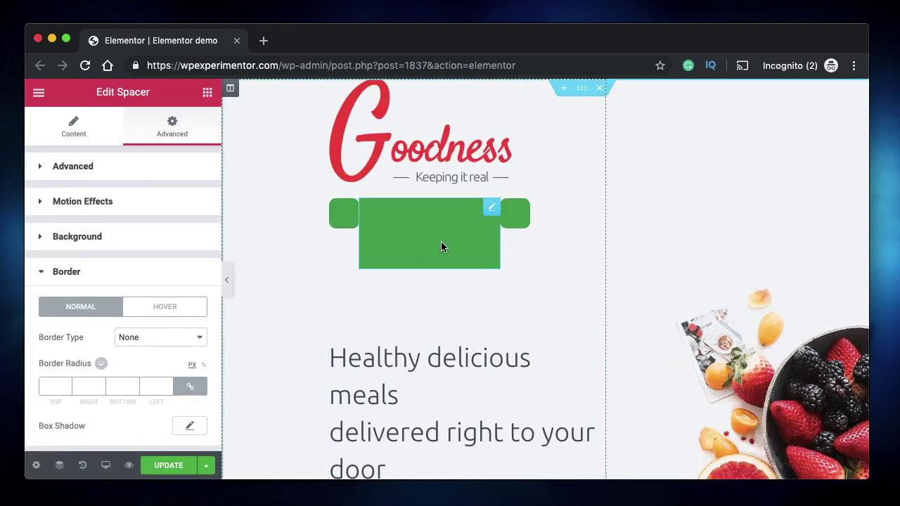
pyautogui.click(51, 386)
pyautogui.write('500')
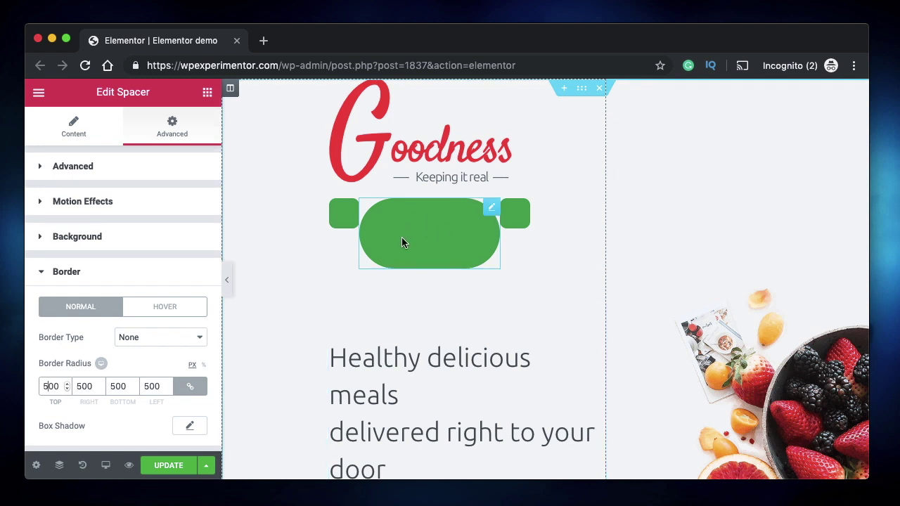
pyautogui.click(96, 272)
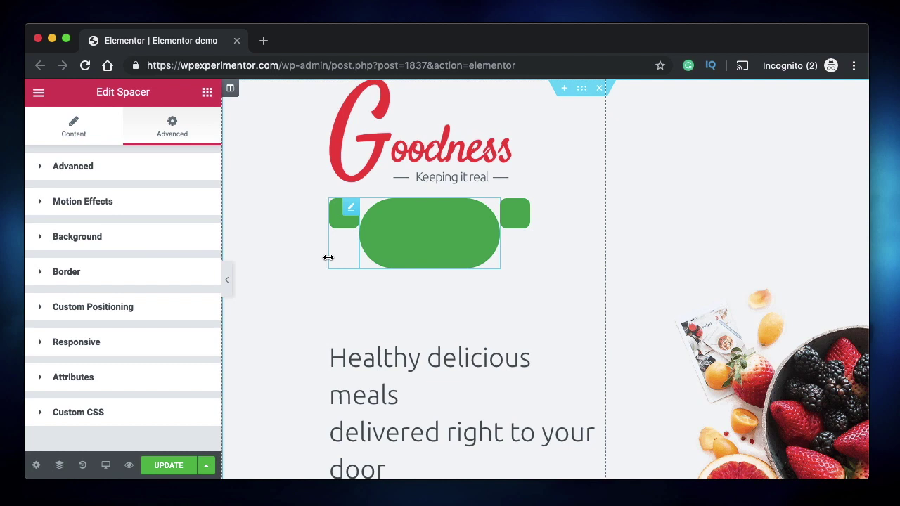
# Open the widget library, select the green pill spacer, then reopen the widget library.
pyautogui.click(81, 135)
pyautogui.click(207, 92)
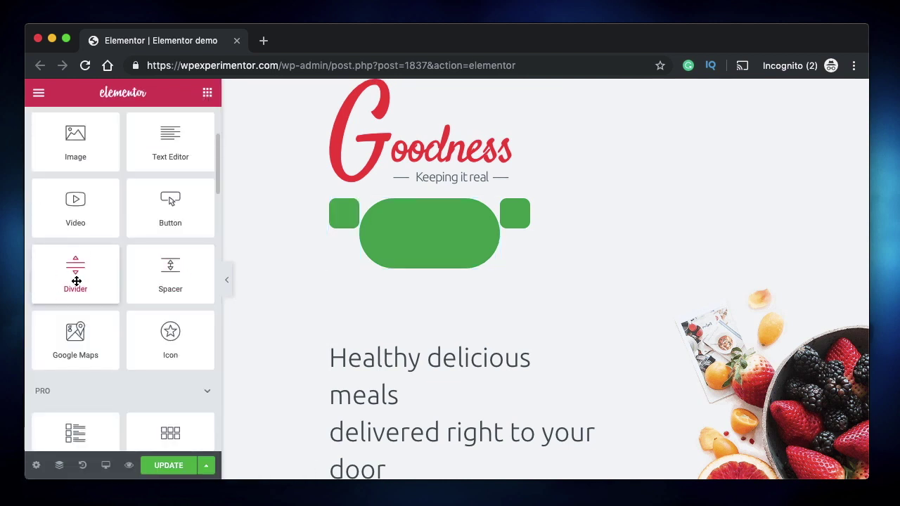
pyautogui.click(469, 227)
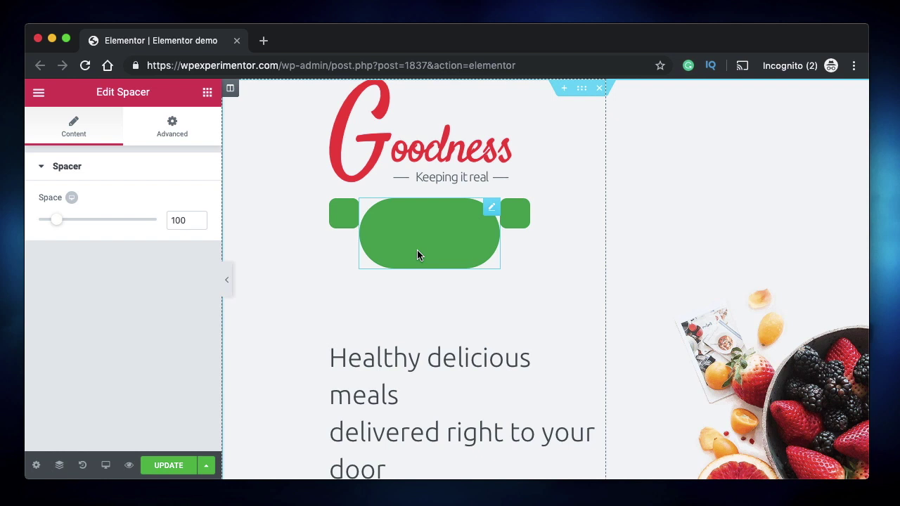
pyautogui.click(207, 92)
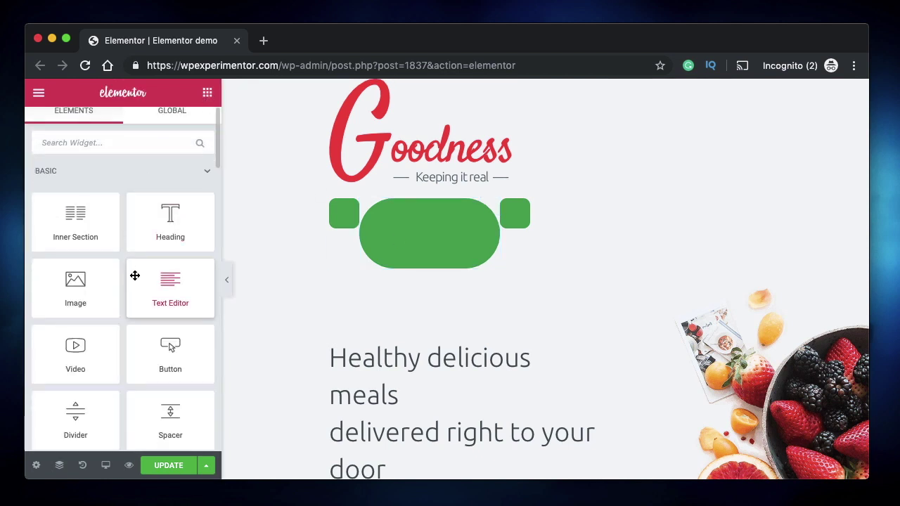
pyautogui.scroll(-1, 134, 276)
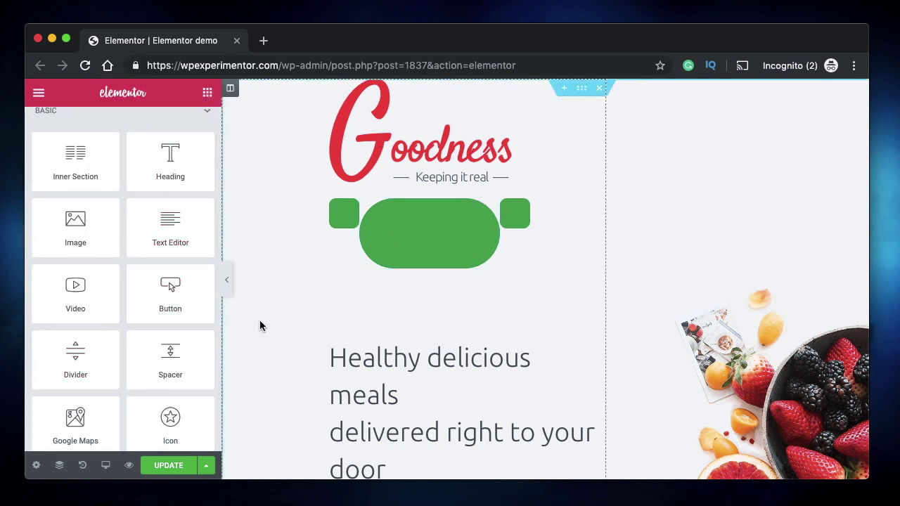